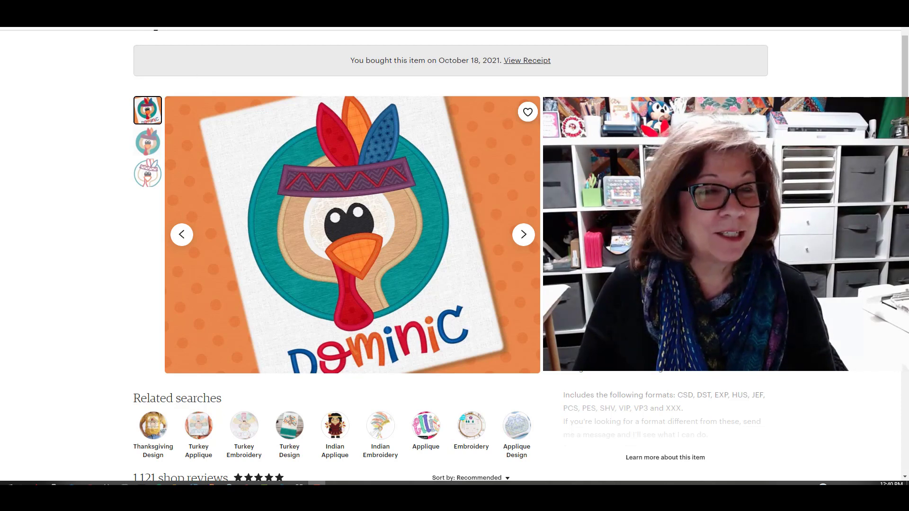
Look at the Etsy listing for the Brayden embroidery font that accompanies the turkey applique design.
{"action": "left_click", "coordinate": [163, 4]}
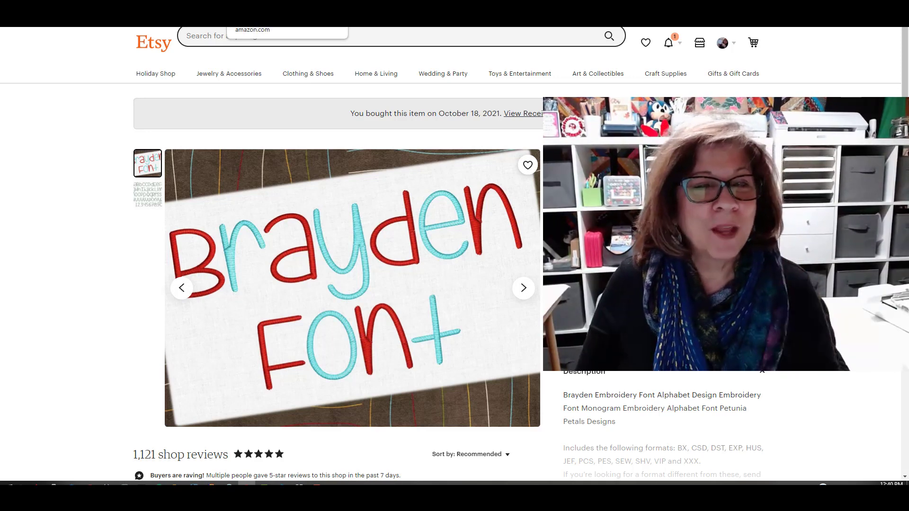
{"action": "left_click", "coordinate": [146, 3]}
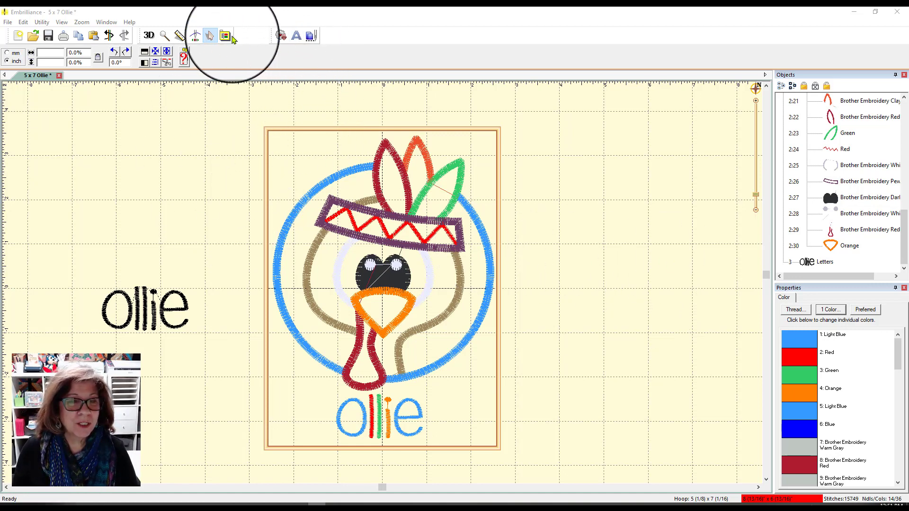
Inspect the turkey's feathers up close and render the design's stitches in 3D.
{"action": "left_click", "coordinate": [164, 36]}
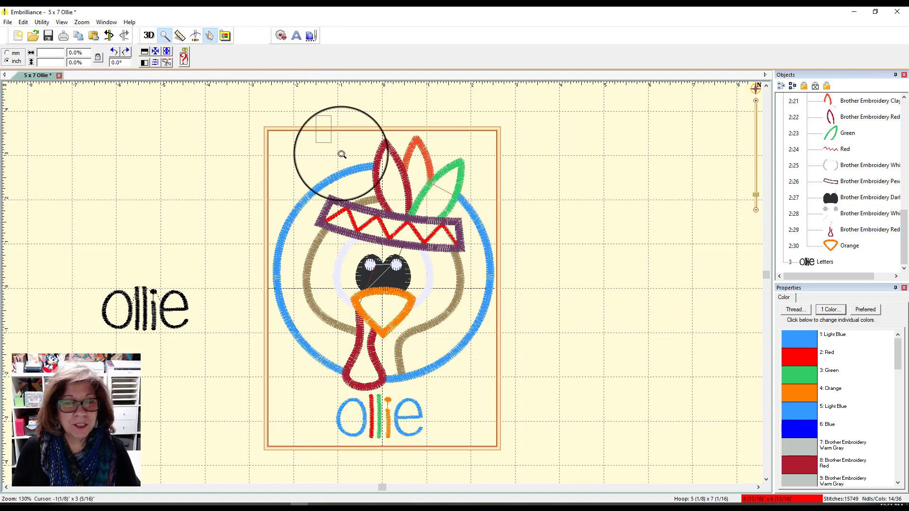
{"action": "left_click", "coordinate": [373, 170]}
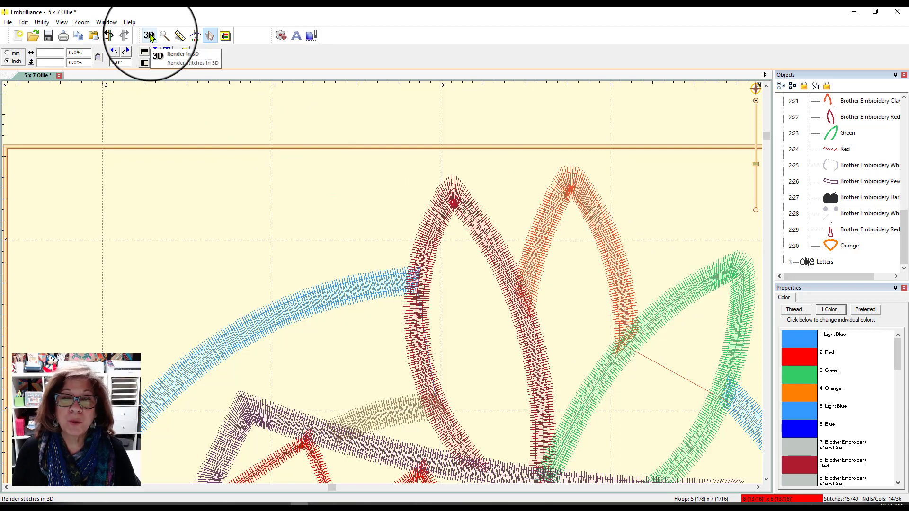
{"action": "left_click", "coordinate": [149, 36]}
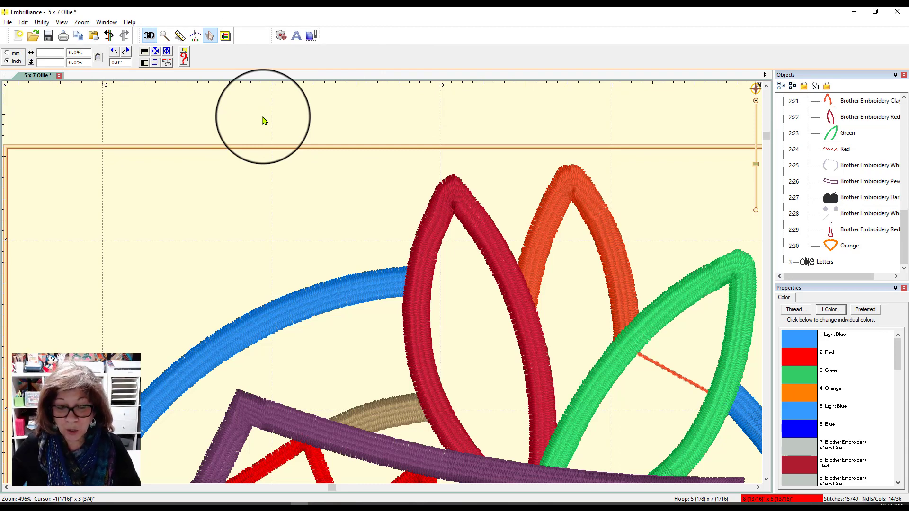
{"action": "scroll", "coordinate": [263, 118], "scroll_direction": "down", "scroll_amount": 6}
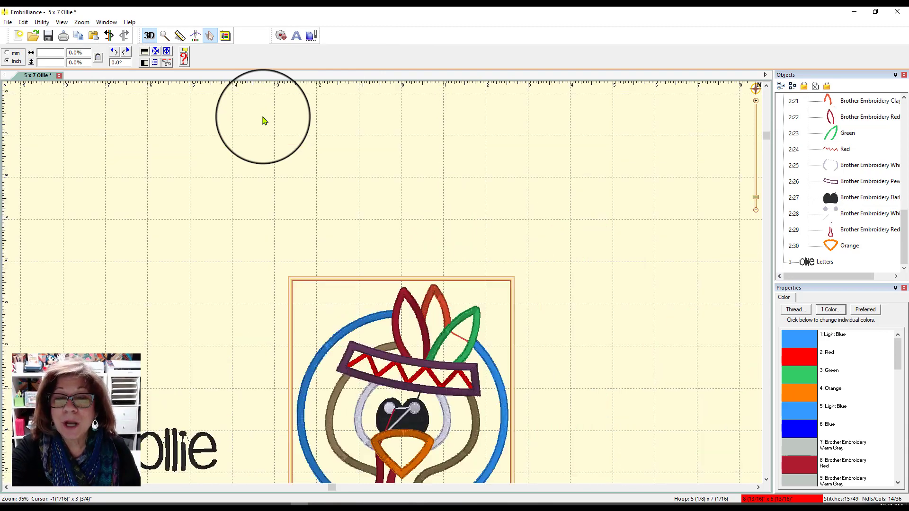
{"action": "key", "text": "0"}
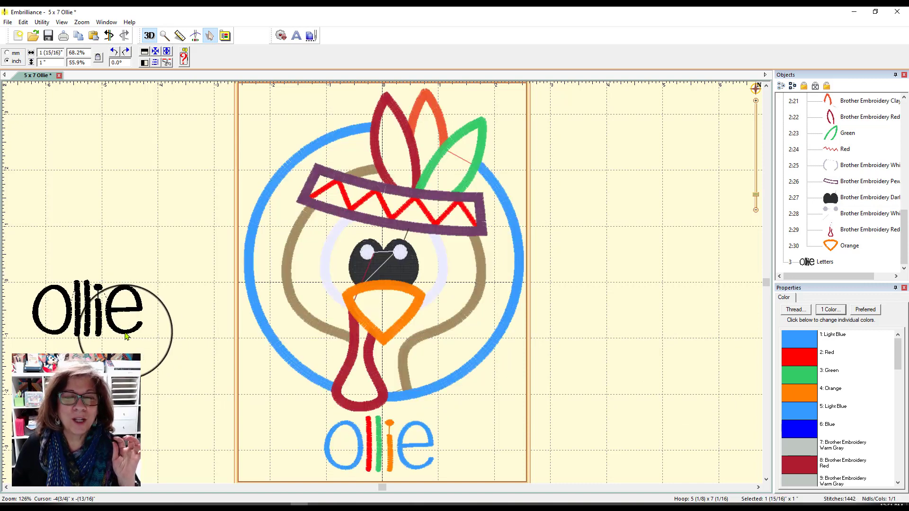
Try placing the black name lettering over the turkey's wattle inside the hoop.
{"action": "left_click_drag", "start_coordinate": [111, 330], "coordinate": [182, 373]}
{"action": "left_click", "coordinate": [243, 370]}
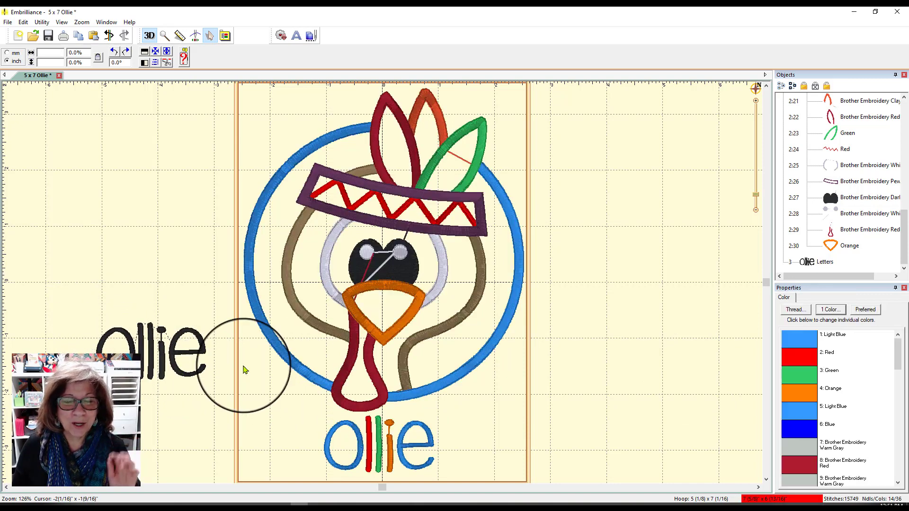
{"action": "left_click", "coordinate": [161, 359]}
{"action": "left_click_drag", "start_coordinate": [160, 359], "coordinate": [355, 381]}
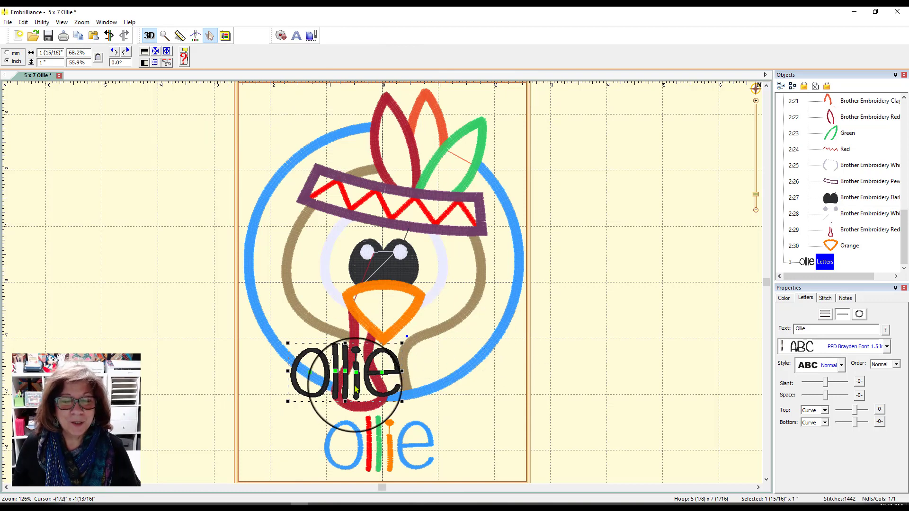
Move the black name lettering out of the hoop into the empty area beside the turkey and deselect it.
{"action": "left_click_drag", "start_coordinate": [356, 389], "coordinate": [108, 240]}
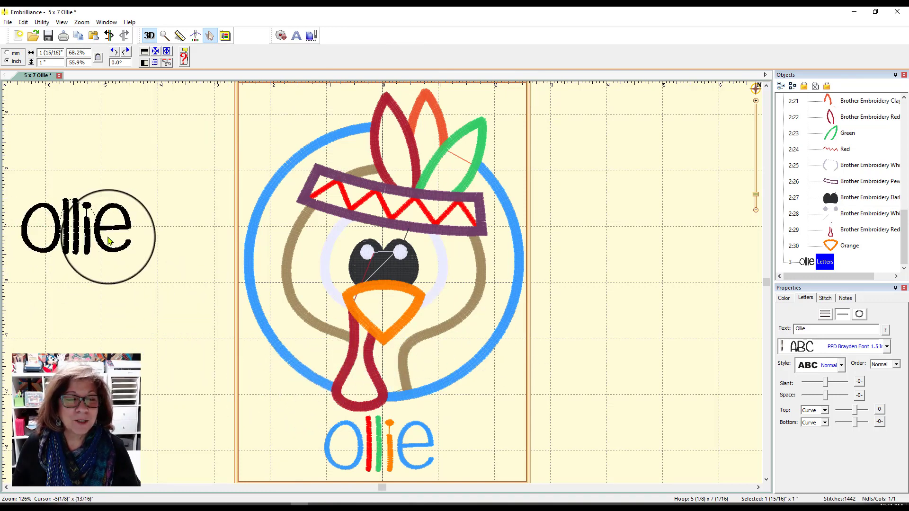
{"action": "left_click", "coordinate": [138, 296]}
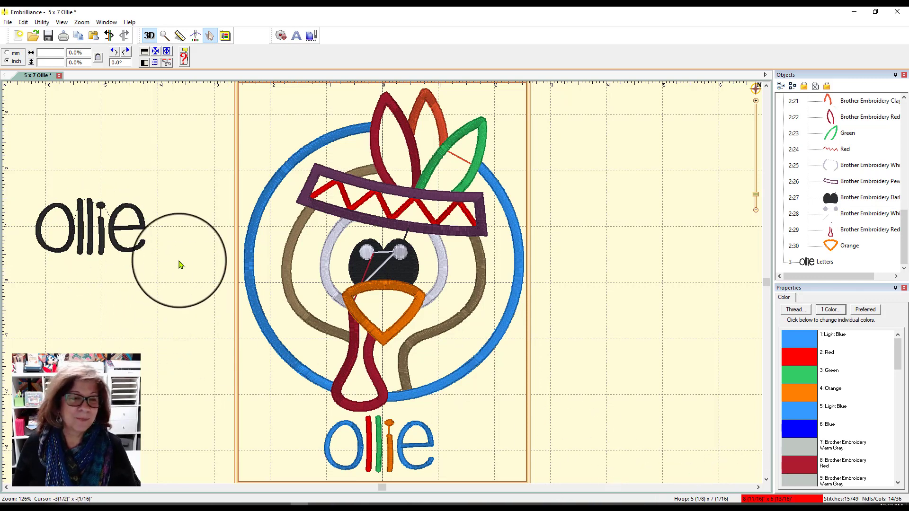
{"action": "left_click_drag", "start_coordinate": [116, 251], "coordinate": [185, 300]}
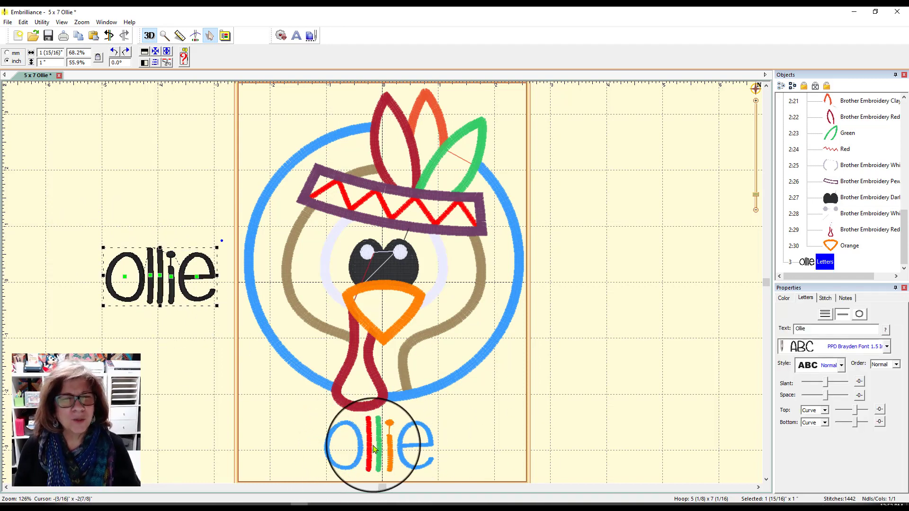
{"action": "left_click", "coordinate": [154, 407]}
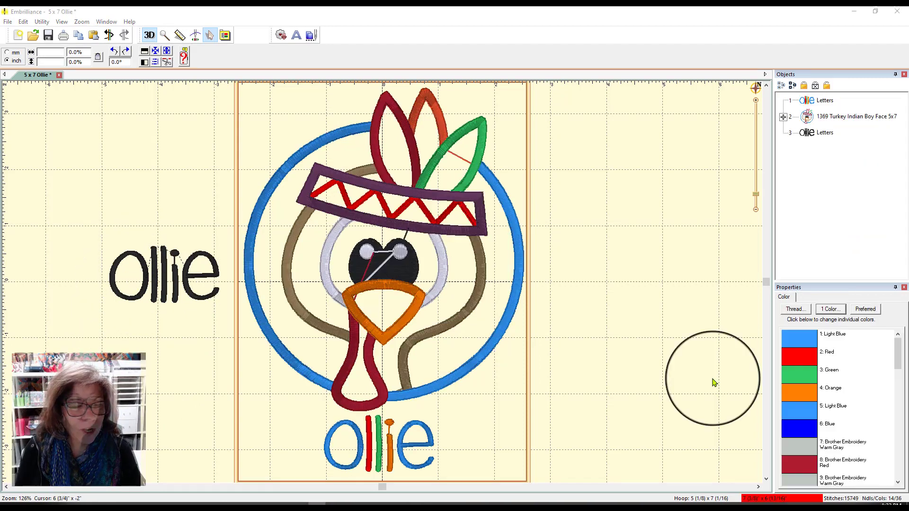
Set the thread color of the letter O in the black name lettering beside the hoop to Light Blue.
{"action": "left_click", "coordinate": [162, 298]}
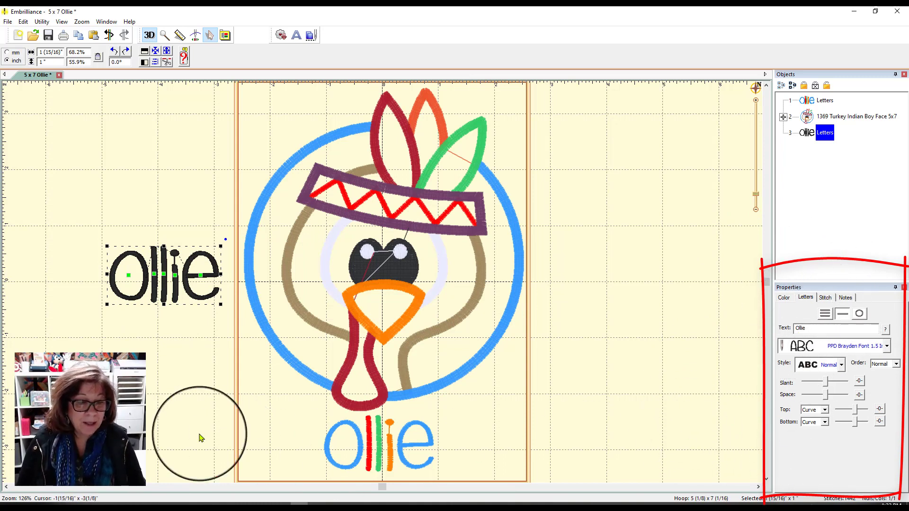
{"action": "left_click", "coordinate": [129, 278]}
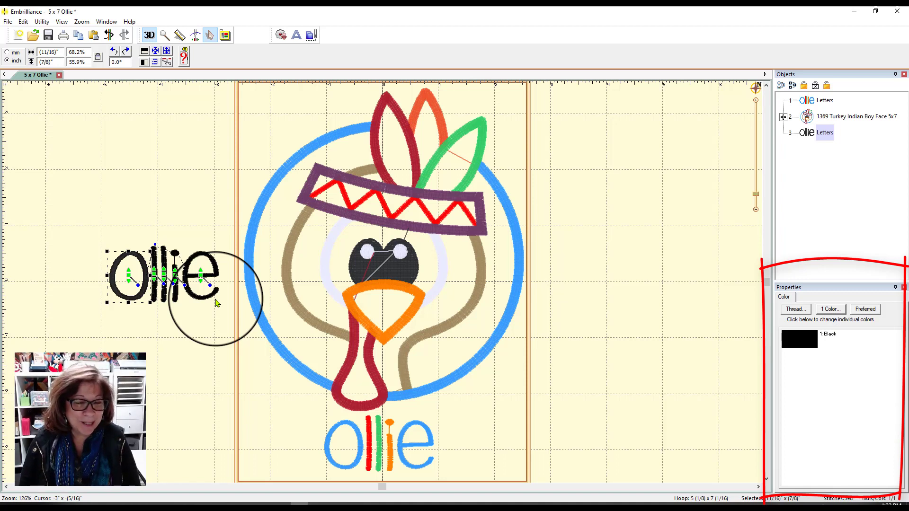
{"action": "left_click", "coordinate": [802, 341]}
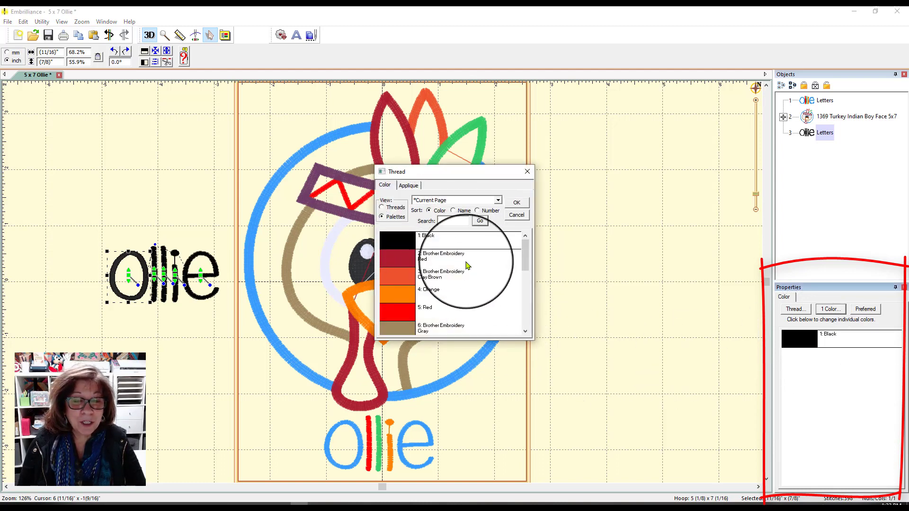
{"action": "scroll", "coordinate": [526, 260], "scroll_direction": "down", "scroll_amount": 1}
{"action": "scroll", "coordinate": [529, 263], "scroll_direction": "down", "scroll_amount": 4}
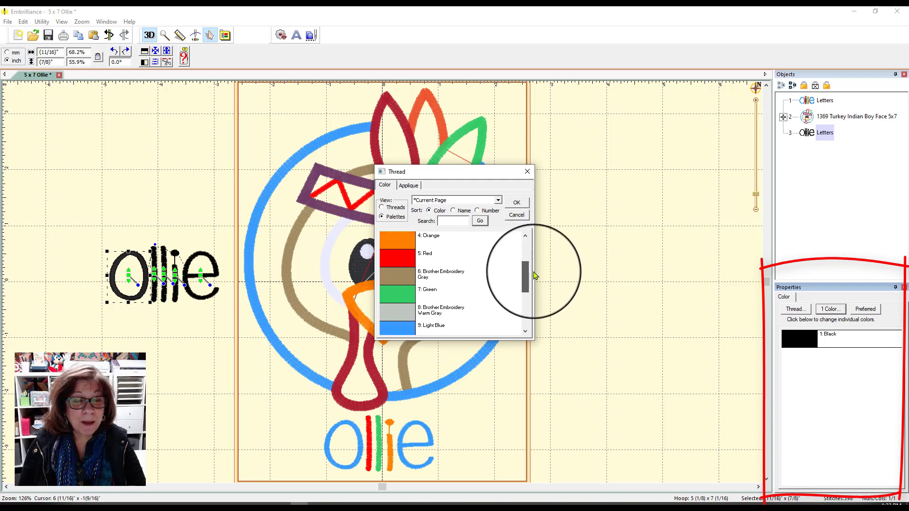
{"action": "left_click", "coordinate": [399, 294]}
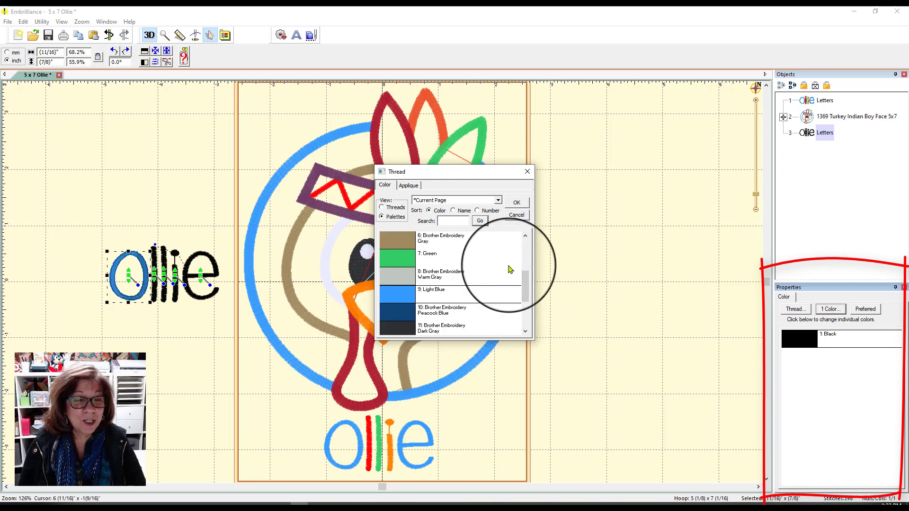
{"action": "left_click", "coordinate": [516, 202]}
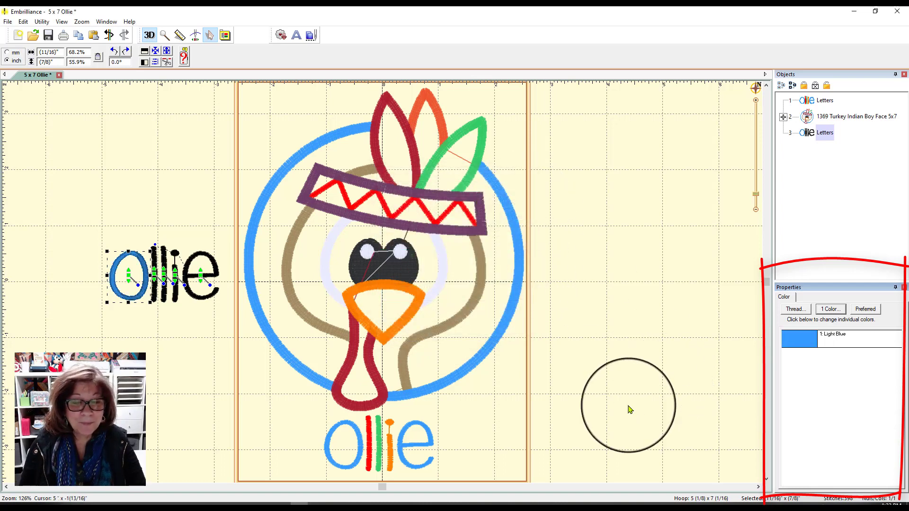
Set the thread color of the first l in the lettering beside the hoop to Red.
{"action": "left_click", "coordinate": [160, 325]}
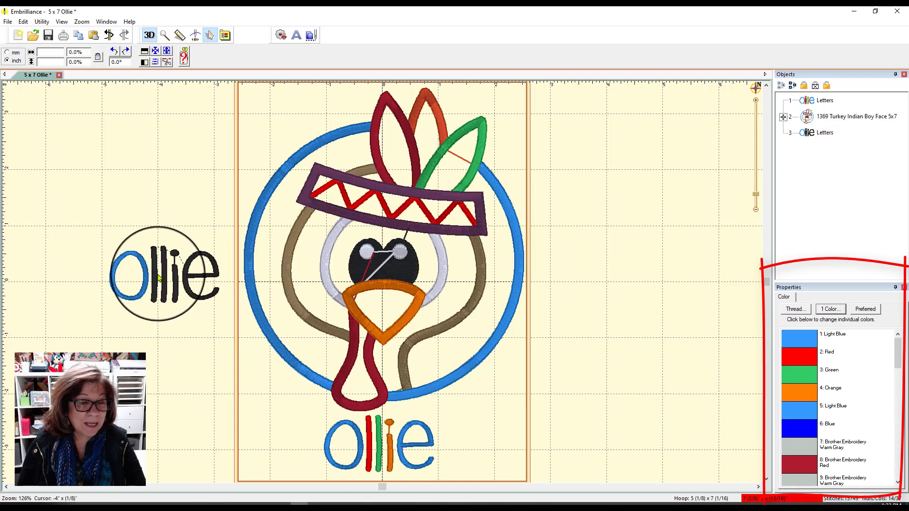
{"action": "left_click", "coordinate": [155, 278]}
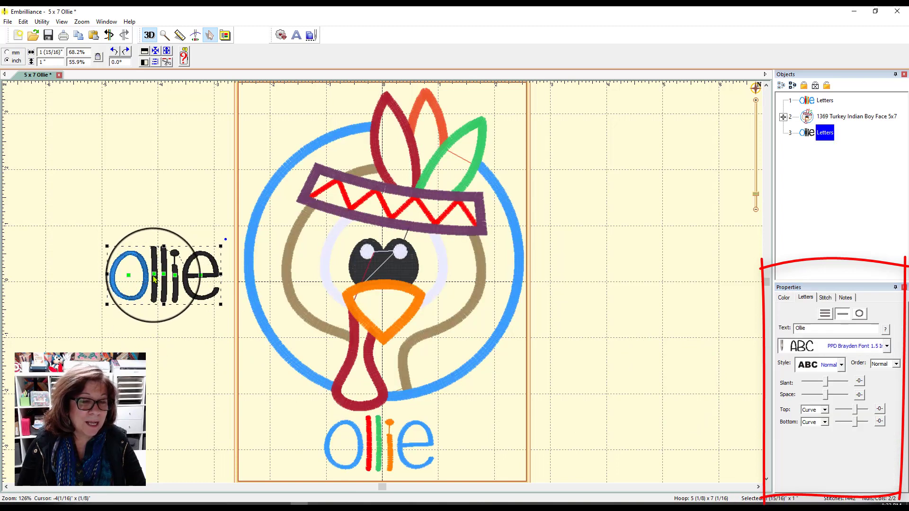
{"action": "left_click", "coordinate": [155, 278]}
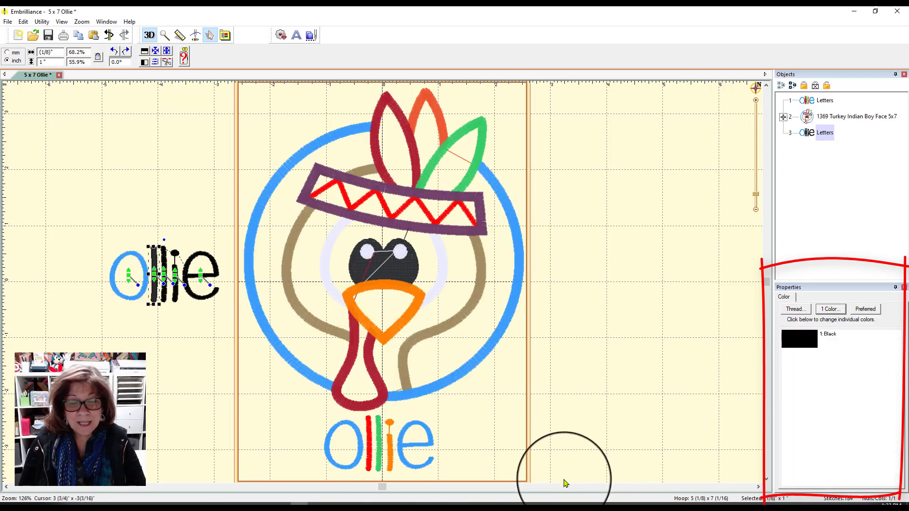
{"action": "left_click", "coordinate": [795, 308]}
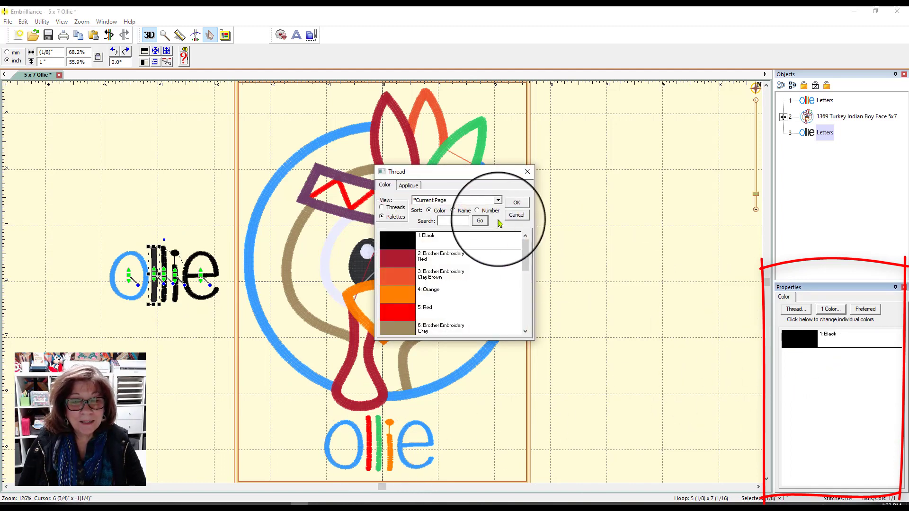
{"action": "left_click", "coordinate": [400, 311]}
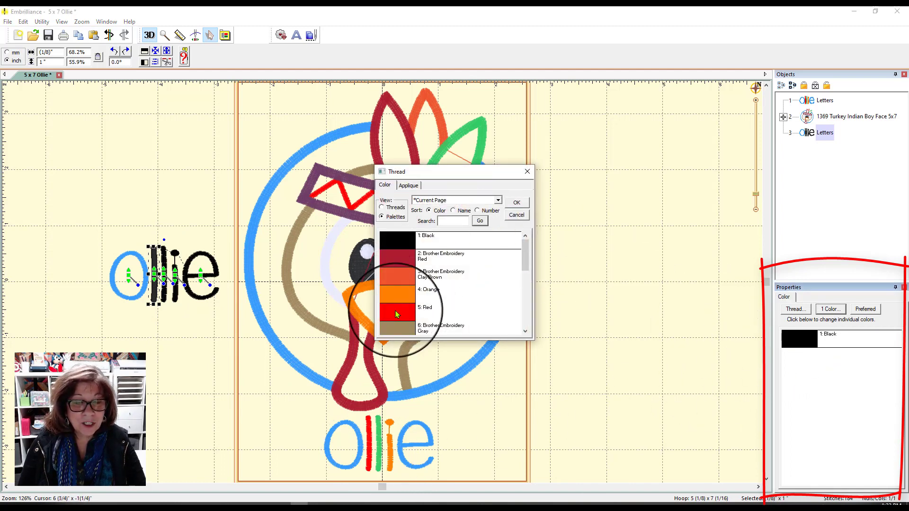
{"action": "left_click", "coordinate": [516, 203]}
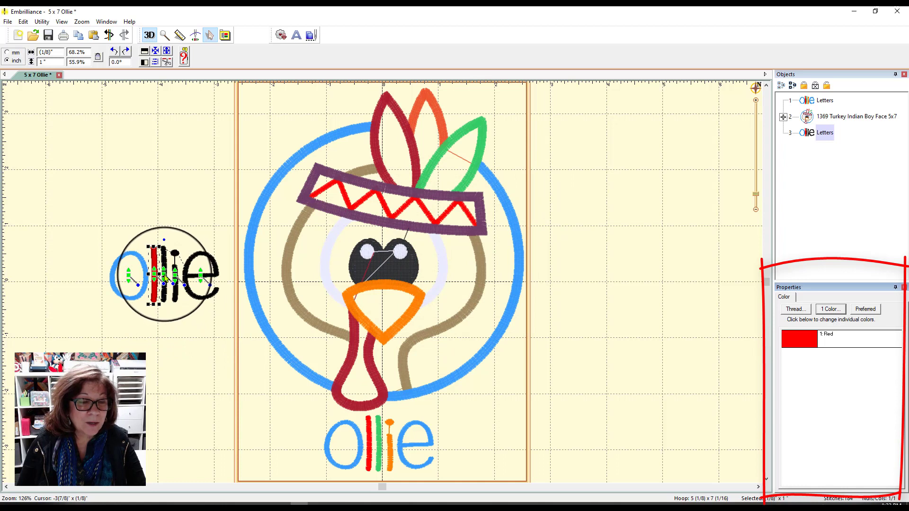
Set the thread color of the second l in the lettering beside the hoop to Green.
{"action": "left_click", "coordinate": [163, 276]}
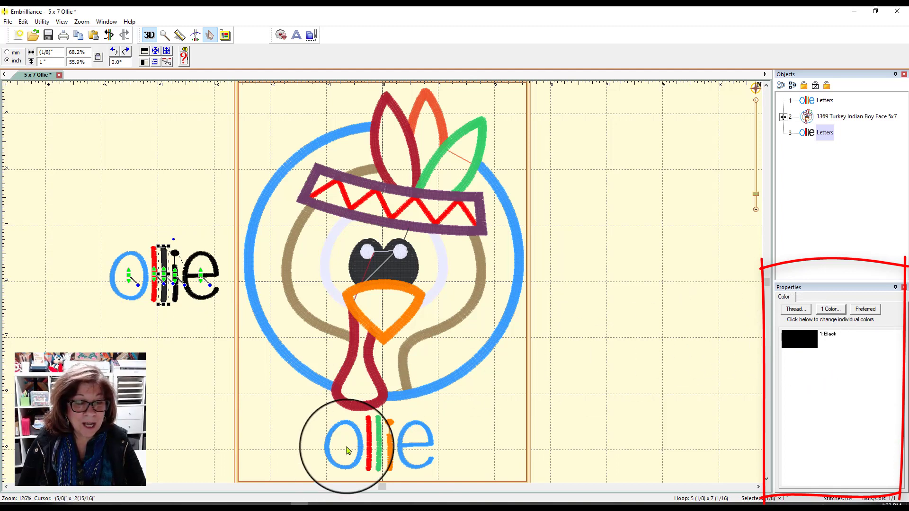
{"action": "left_click", "coordinate": [800, 340]}
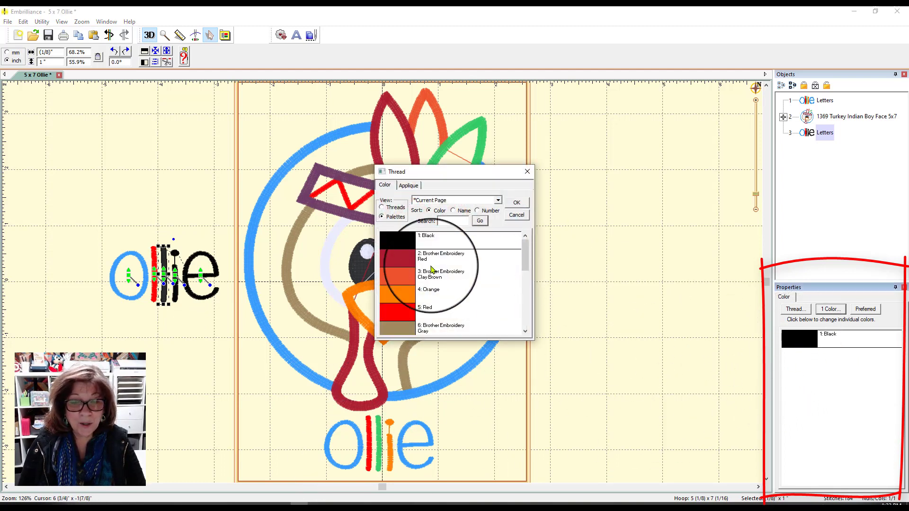
{"action": "scroll", "coordinate": [432, 268], "scroll_direction": "down", "scroll_amount": 3}
{"action": "left_click", "coordinate": [411, 293]}
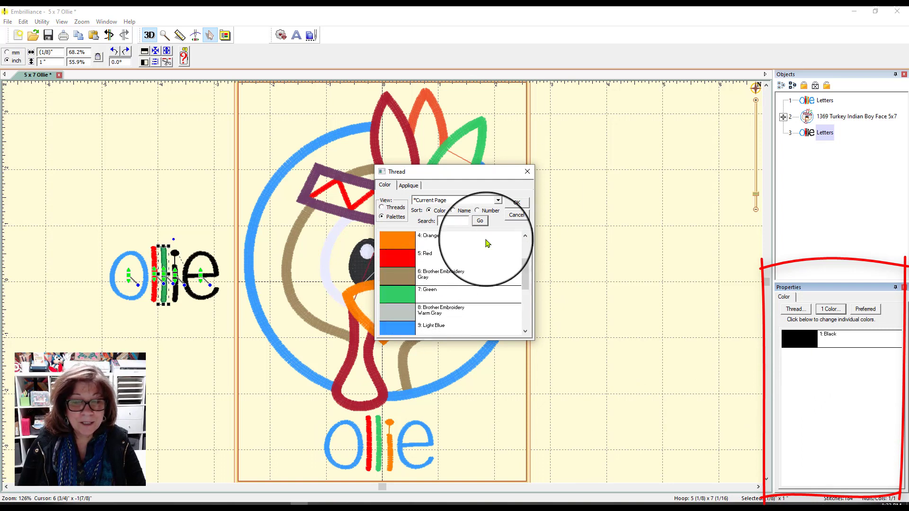
{"action": "left_click", "coordinate": [517, 202]}
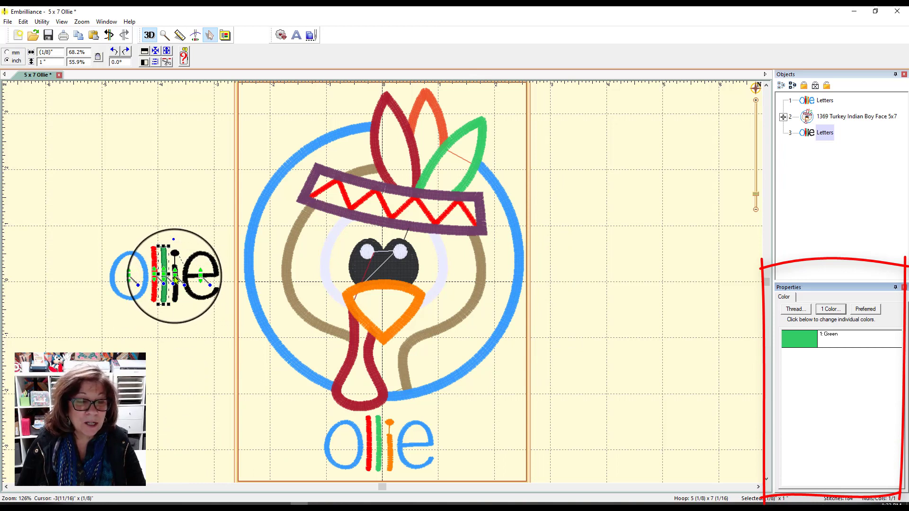
Set the thread color of the letter i in the lettering beside the hoop to Orange.
{"action": "left_click", "coordinate": [175, 279]}
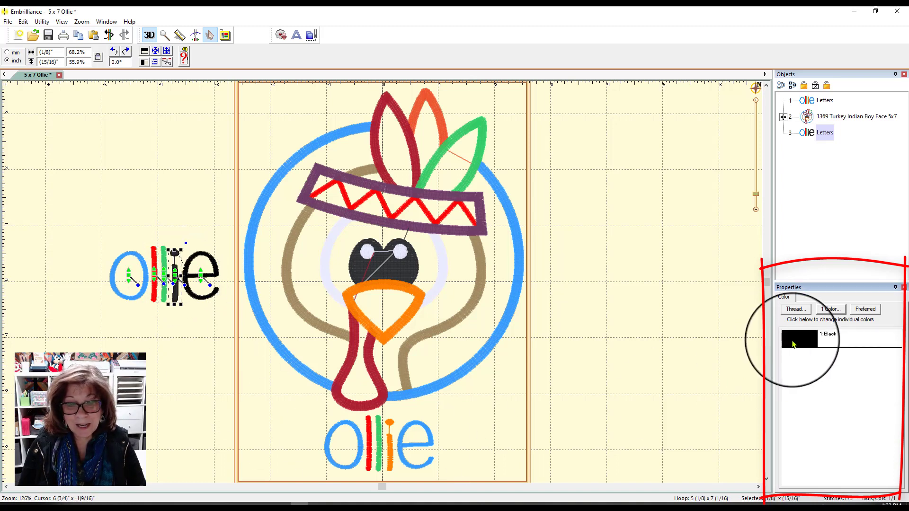
{"action": "left_click", "coordinate": [795, 309]}
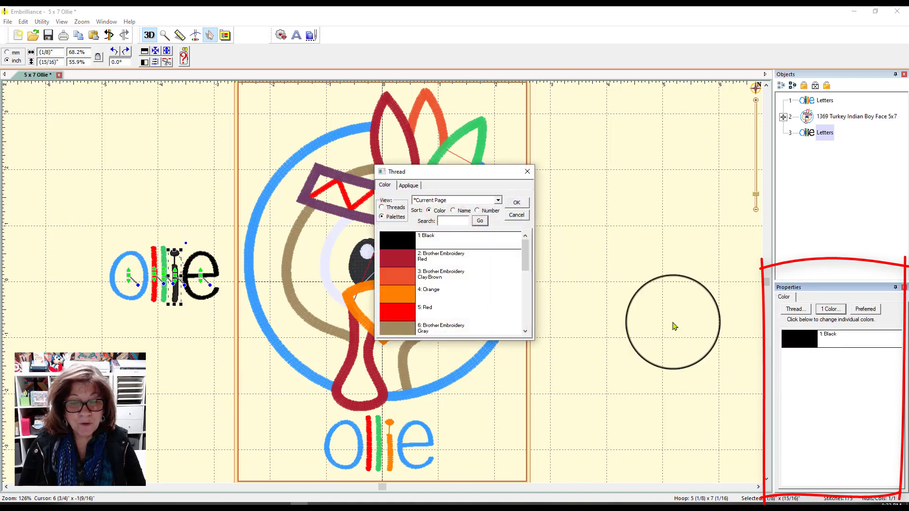
{"action": "left_click", "coordinate": [399, 298]}
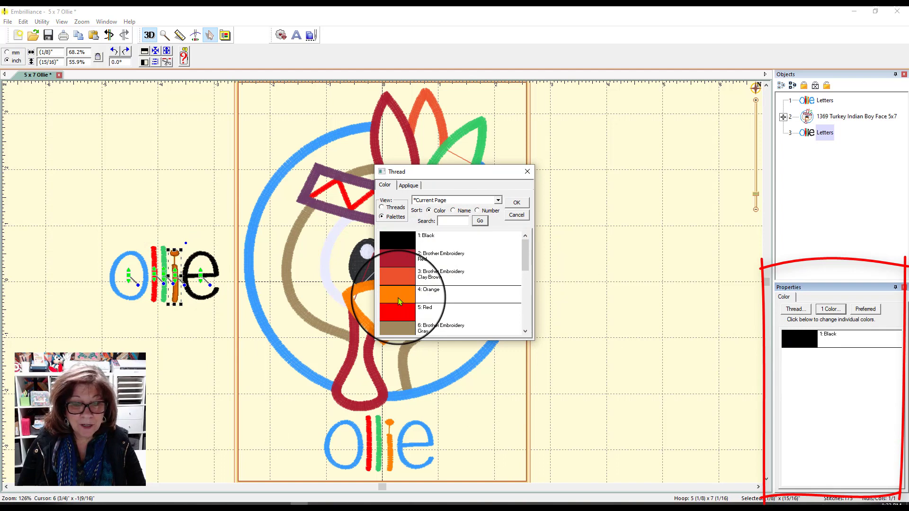
{"action": "left_click", "coordinate": [517, 205]}
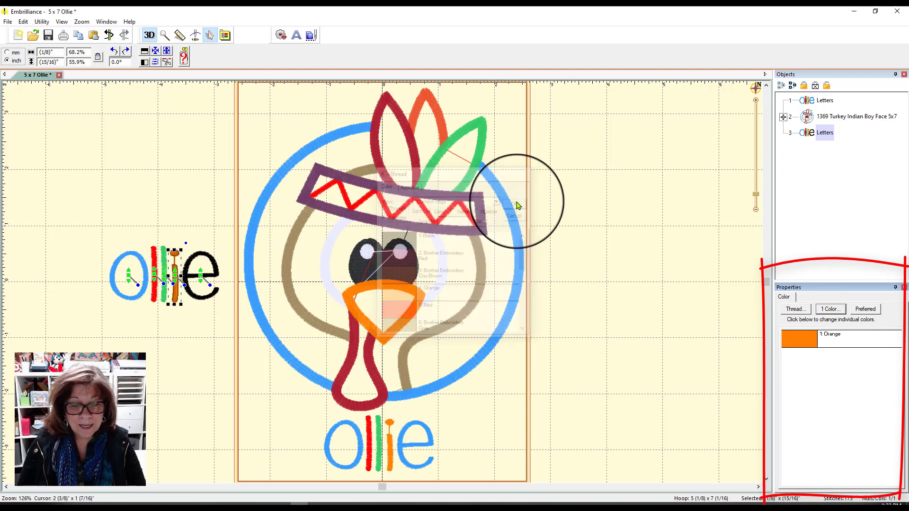
Set the thread color of the letter e in the black lettering beside the hoop to Light Blue.
{"action": "left_click", "coordinate": [202, 279]}
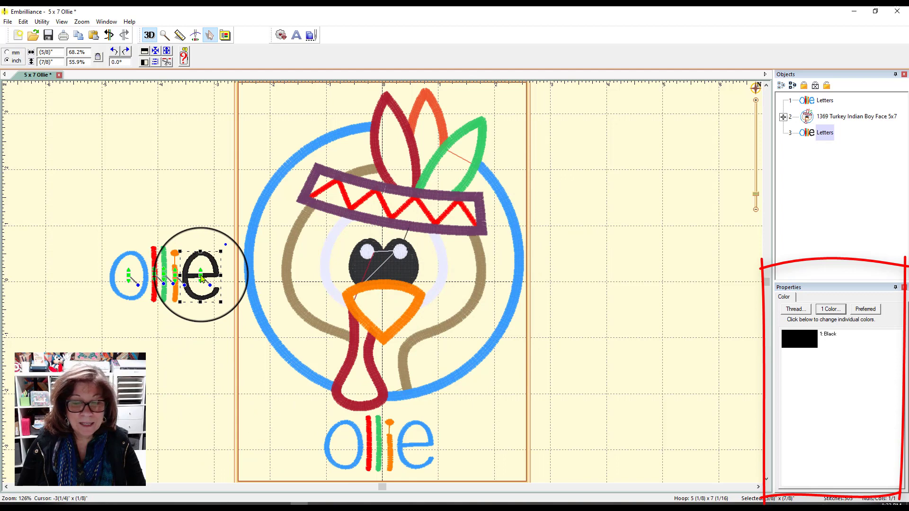
{"action": "left_click", "coordinate": [805, 339]}
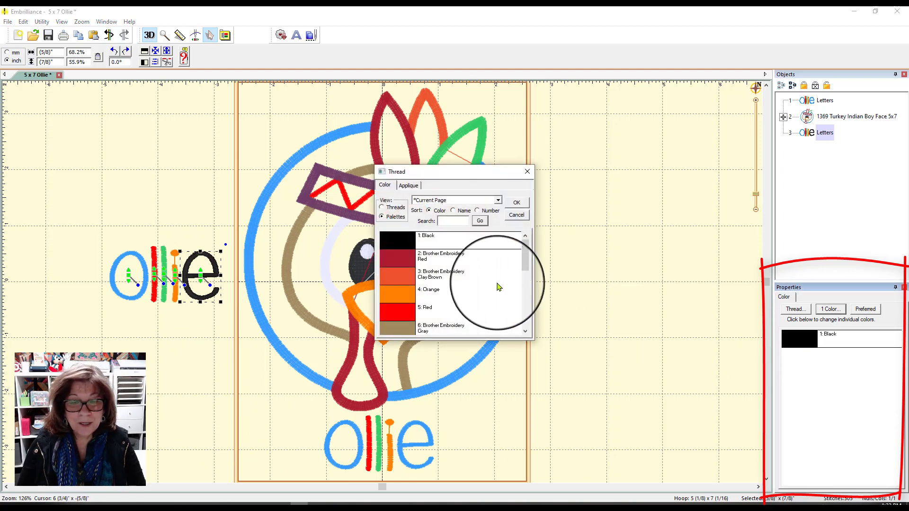
{"action": "left_click_drag", "start_coordinate": [524, 251], "coordinate": [527, 280]}
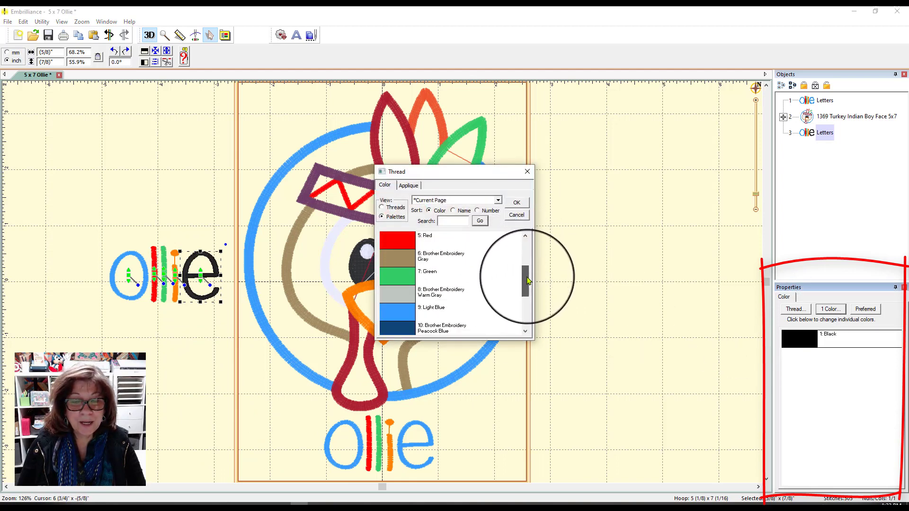
{"action": "left_click", "coordinate": [398, 311]}
{"action": "left_click", "coordinate": [516, 203]}
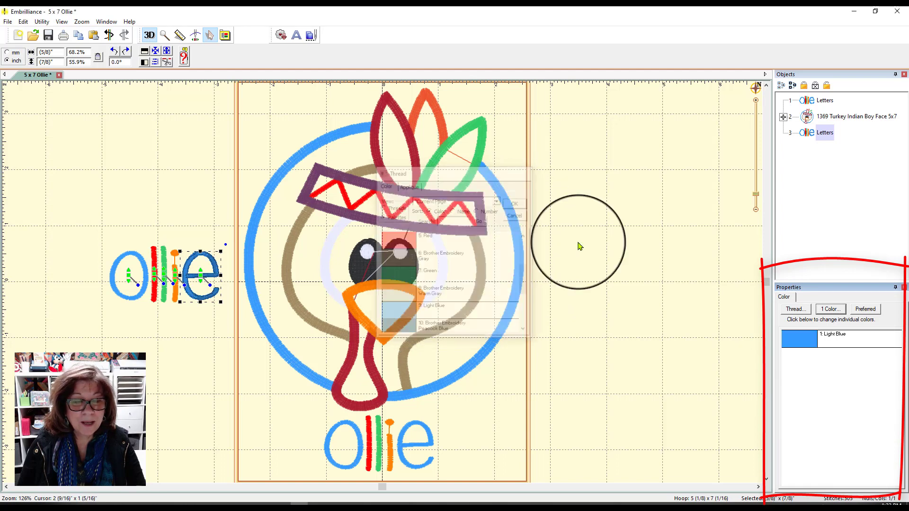
{"action": "left_click", "coordinate": [641, 274]}
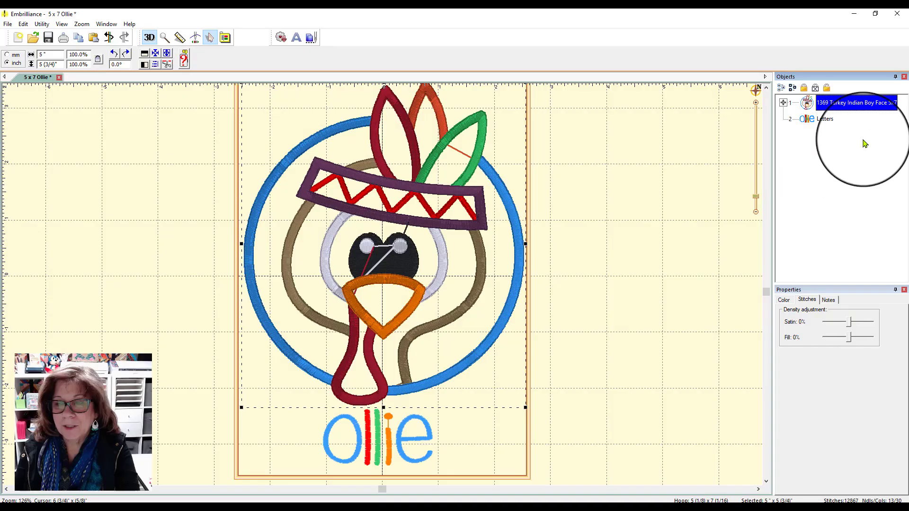
Group the turkey design with its name lettering and move the whole design out of the hoop to the left.
{"action": "left_click", "coordinate": [832, 119], "text": "shift"}
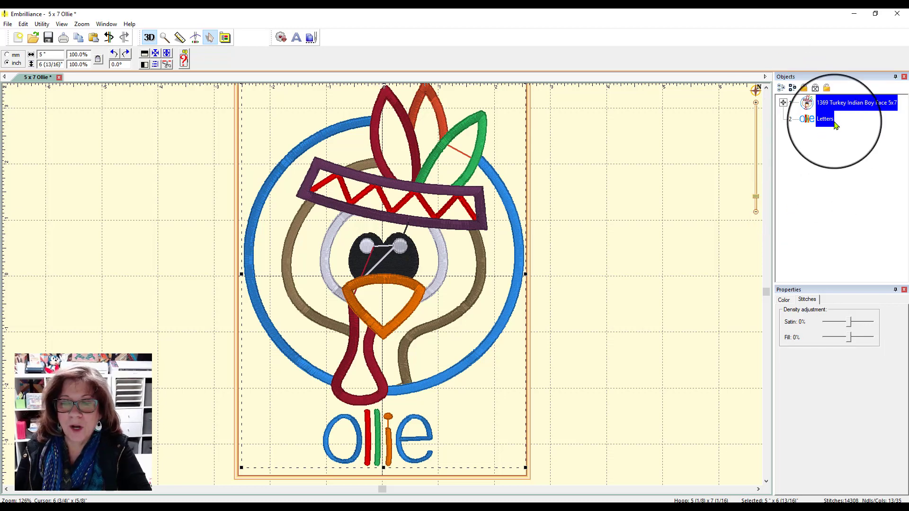
{"action": "left_click", "coordinate": [22, 25]}
{"action": "left_click", "coordinate": [58, 124]}
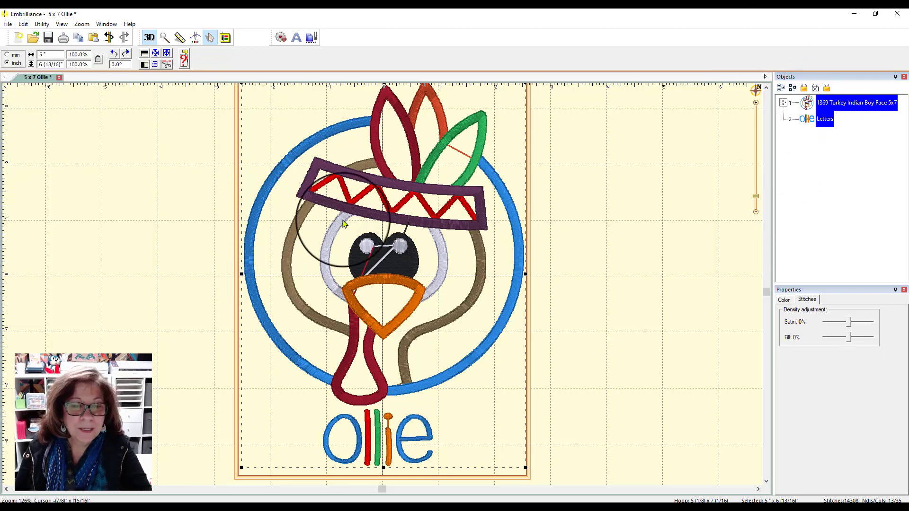
{"action": "left_click_drag", "start_coordinate": [344, 223], "coordinate": [35, 205]}
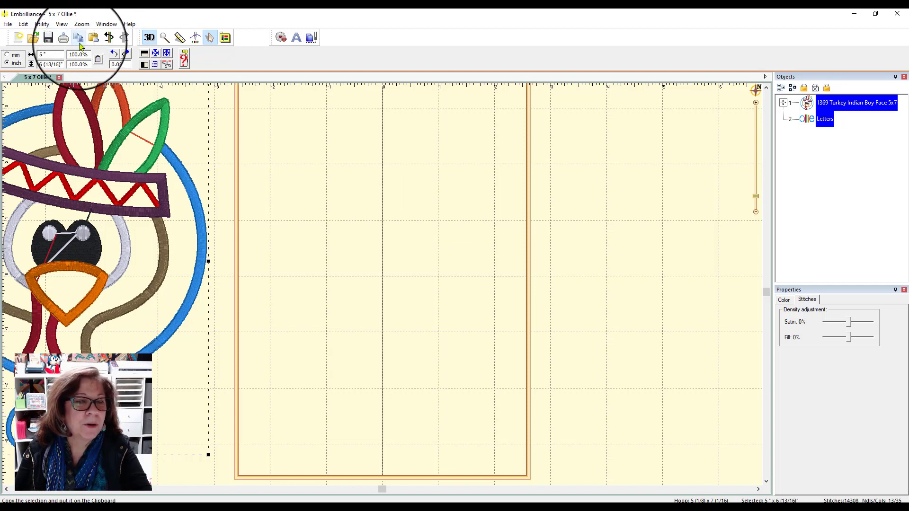
Paste a copy of the turkey design with its lettering and position it inside the hoop.
{"action": "left_click", "coordinate": [94, 38]}
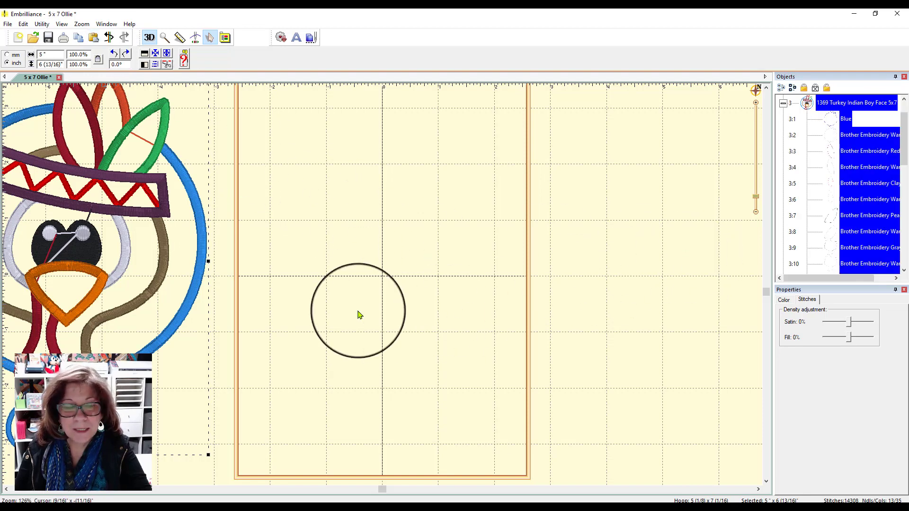
{"action": "left_click_drag", "start_coordinate": [205, 277], "coordinate": [511, 280]}
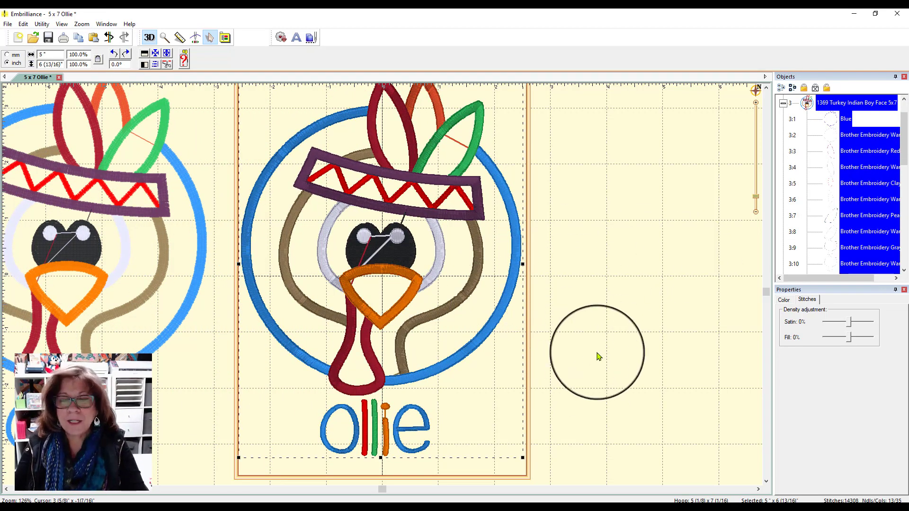
{"action": "left_click", "coordinate": [755, 212]}
{"action": "scroll", "coordinate": [571, 262], "scroll_direction": "up", "scroll_amount": 3}
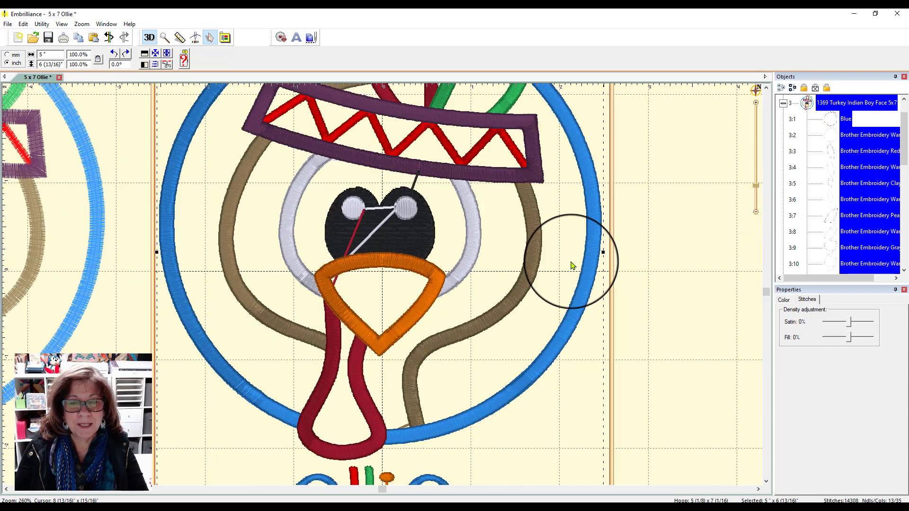
{"action": "scroll", "coordinate": [570, 262], "scroll_direction": "down", "scroll_amount": 2}
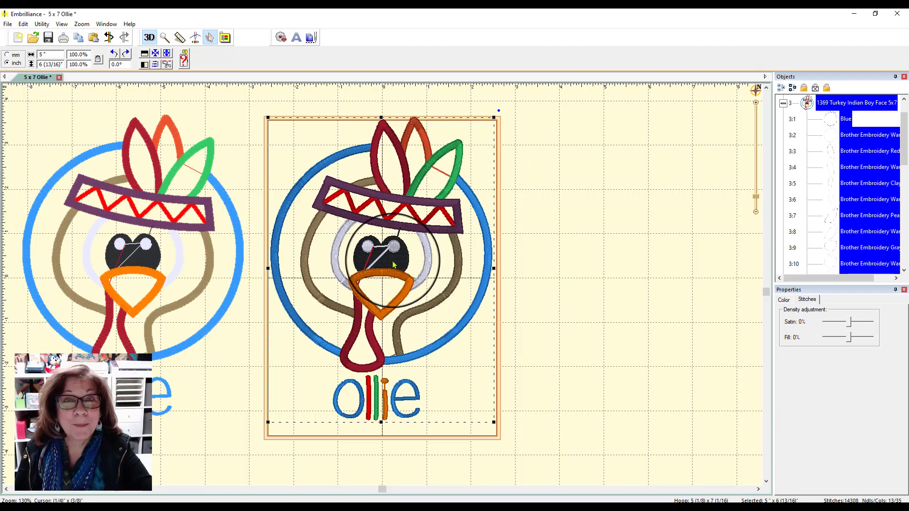
Move the copied name lettering out of the hoop to just below the name of the other turkey design.
{"action": "left_click", "coordinate": [478, 208]}
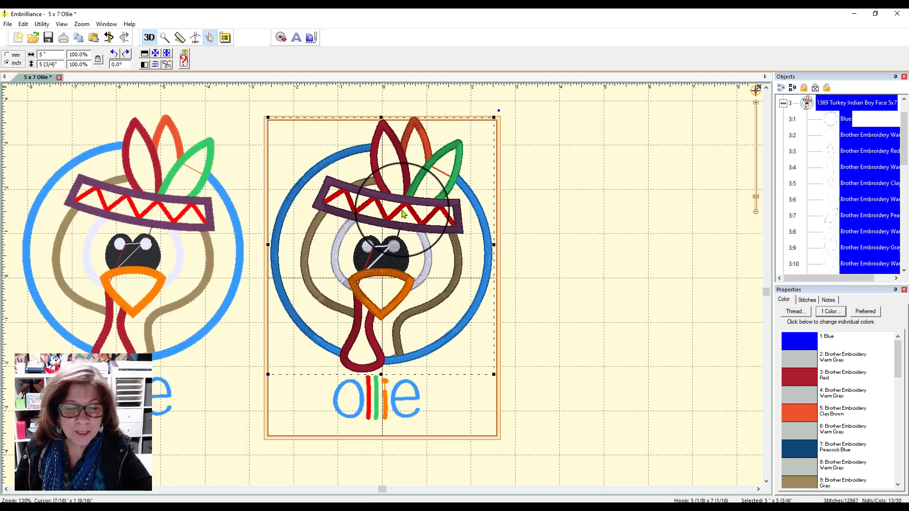
{"action": "left_click", "coordinate": [386, 405]}
{"action": "left_click_drag", "start_coordinate": [385, 407], "coordinate": [146, 464]}
Ungroup the turkey design inside the hoop, pull its Light Blue circle border out to the right and delete it.
{"action": "left_click", "coordinate": [327, 351]}
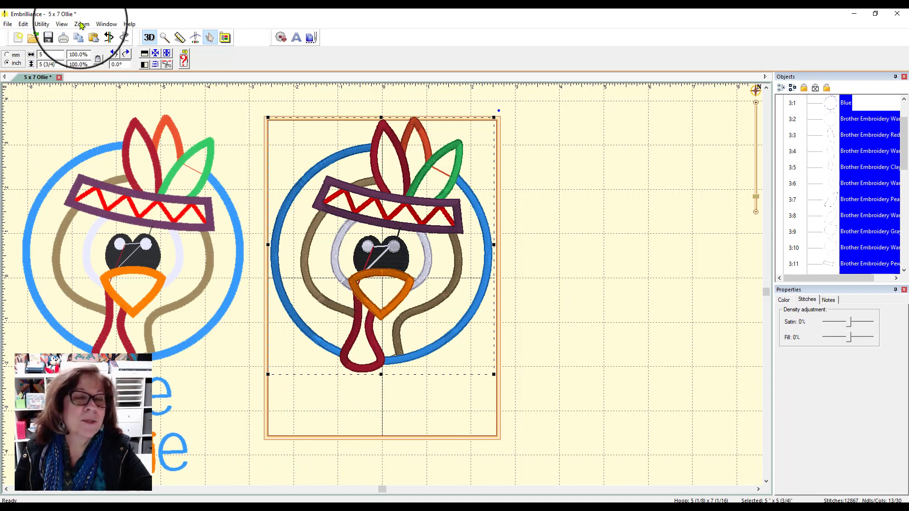
{"action": "left_click", "coordinate": [22, 26]}
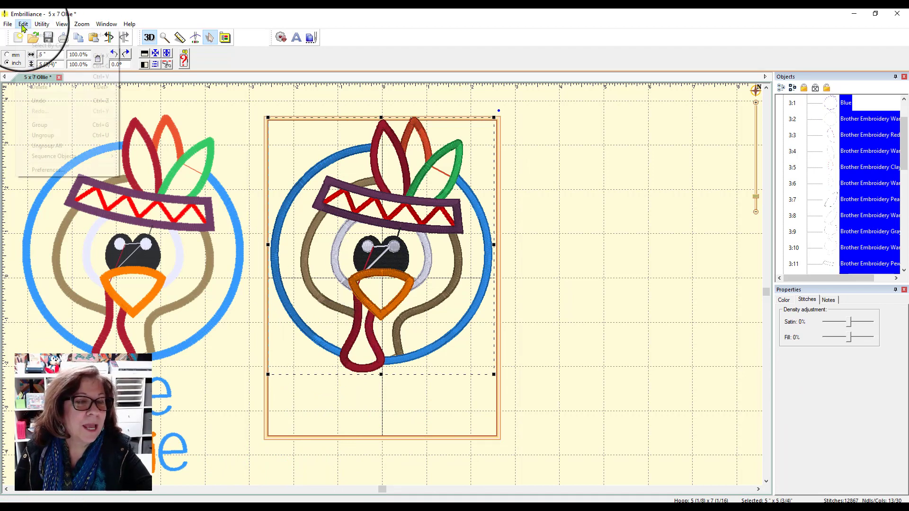
{"action": "left_click", "coordinate": [43, 135]}
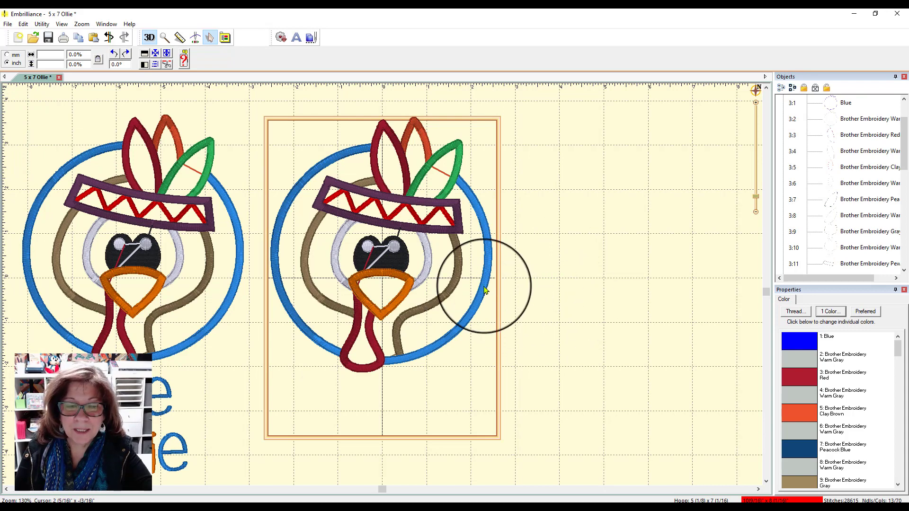
{"action": "left_click_drag", "start_coordinate": [488, 288], "coordinate": [746, 283]}
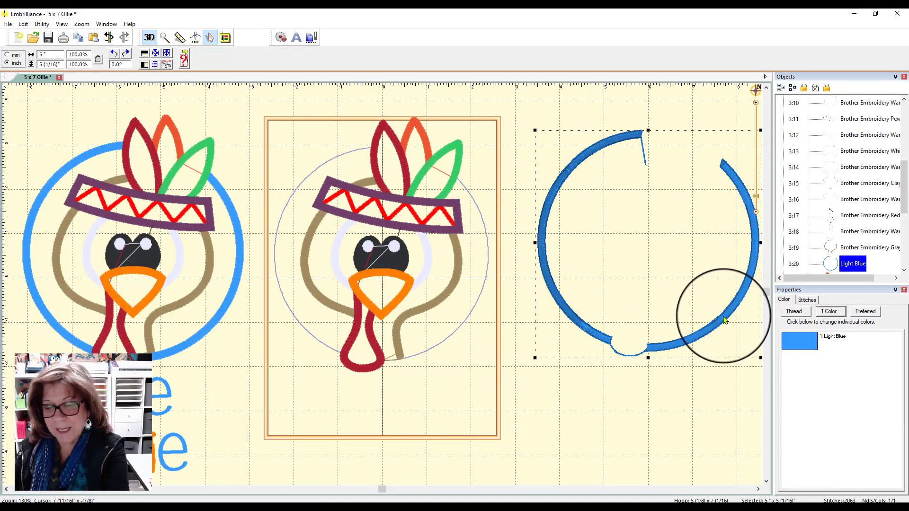
{"action": "key", "text": "Delete"}
Move the circle's Blue and Warm Gray outline stitches away from the hoop turkey and delete both.
{"action": "left_click_drag", "start_coordinate": [453, 336], "coordinate": [707, 328]}
{"action": "left_click_drag", "start_coordinate": [453, 332], "coordinate": [589, 407]}
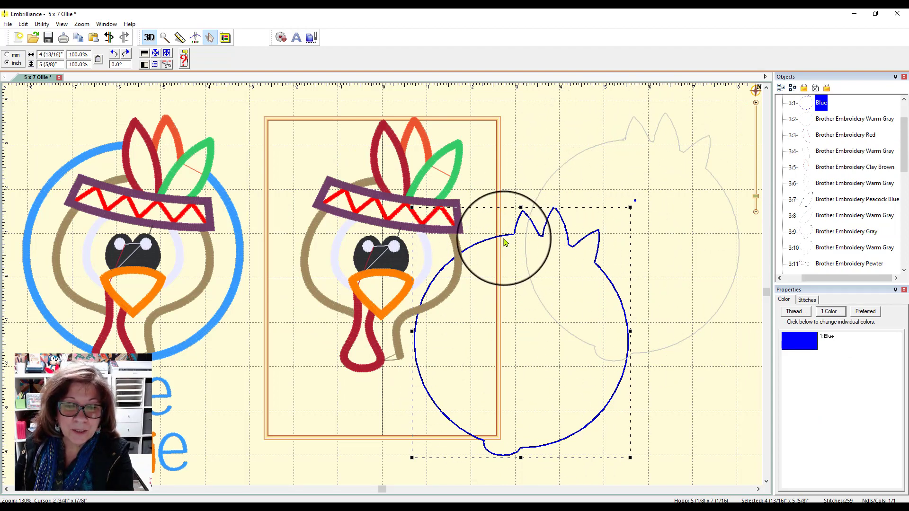
{"action": "key", "text": "Delete"}
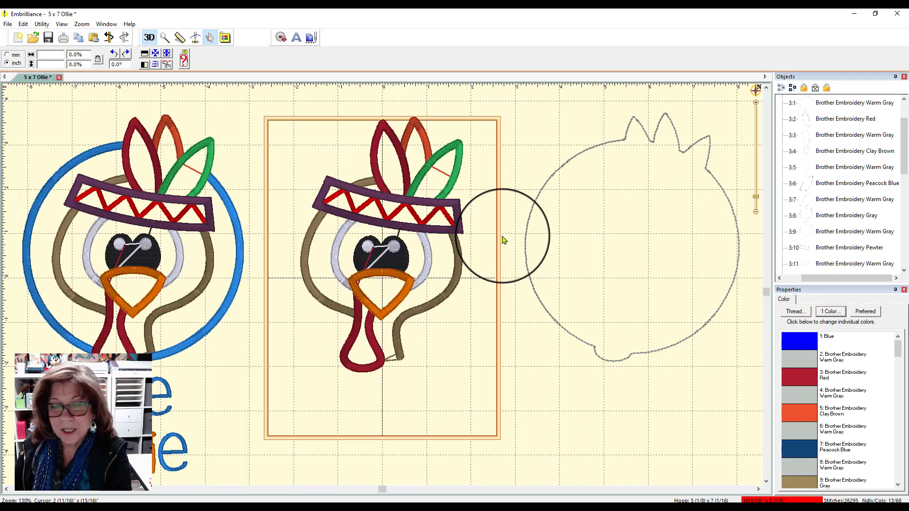
{"action": "left_click", "coordinate": [586, 160]}
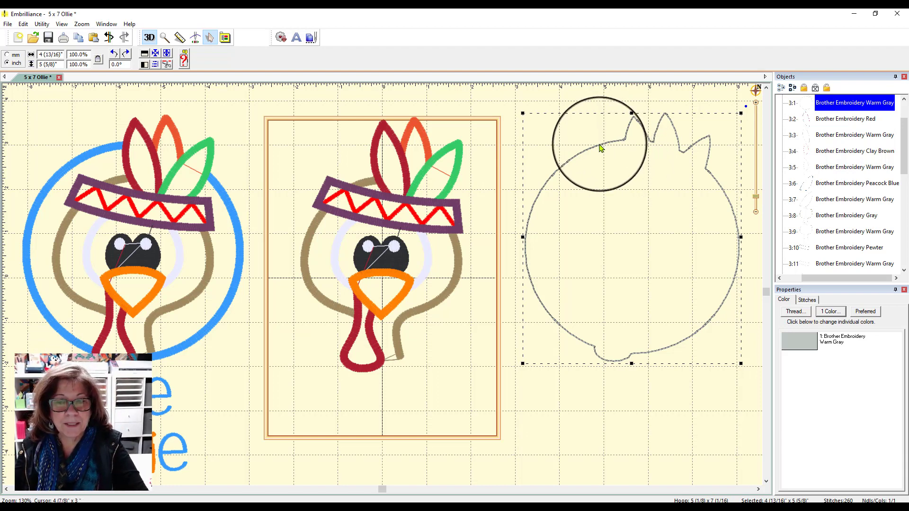
{"action": "key", "text": "Delete"}
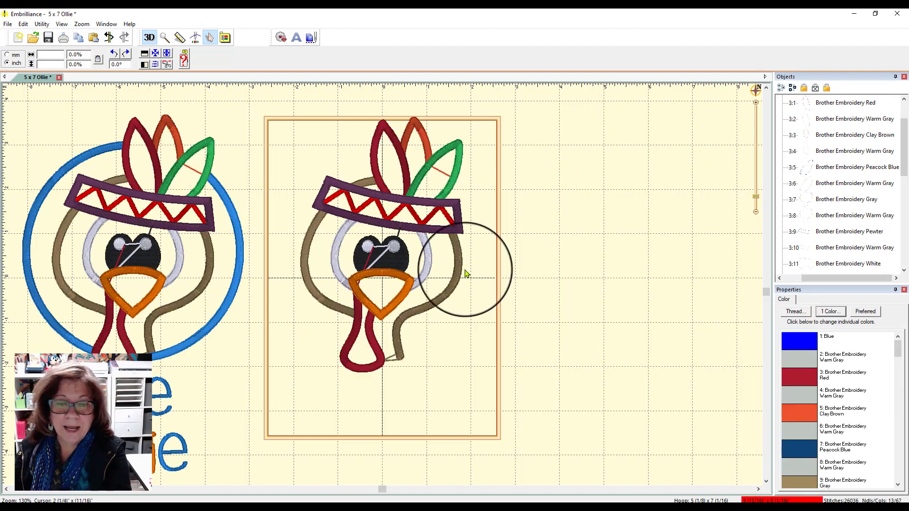
Pull the head's Brother Embroidery Gray satin border and Warm Gray outline out of the hoop, and delete the satin border.
{"action": "left_click_drag", "start_coordinate": [449, 288], "coordinate": [676, 278]}
{"action": "left_click_drag", "start_coordinate": [450, 294], "coordinate": [714, 237]}
{"action": "left_click", "coordinate": [529, 251]}
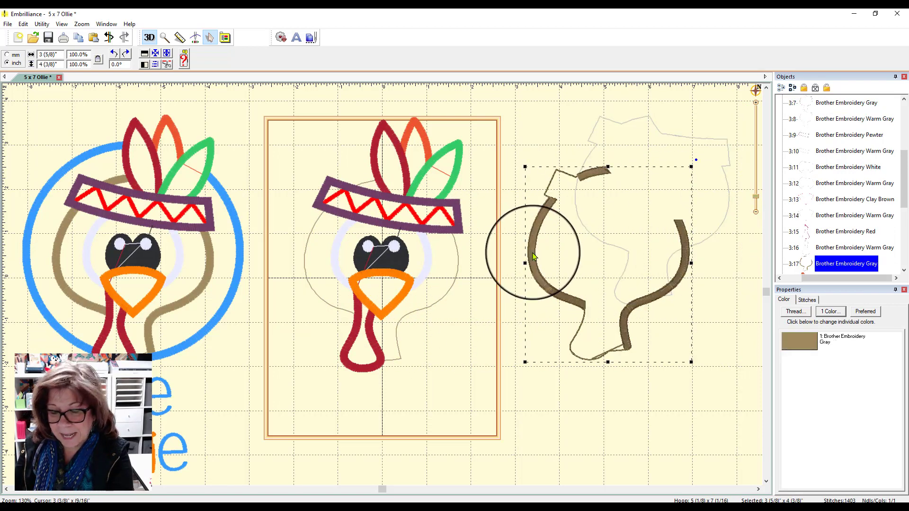
{"action": "key", "text": "Delete"}
Move the head's Brother Embroidery Gray outline out of the hoop and delete both it and the matching Warm Gray outline.
{"action": "left_click_drag", "start_coordinate": [450, 293], "coordinate": [576, 300]}
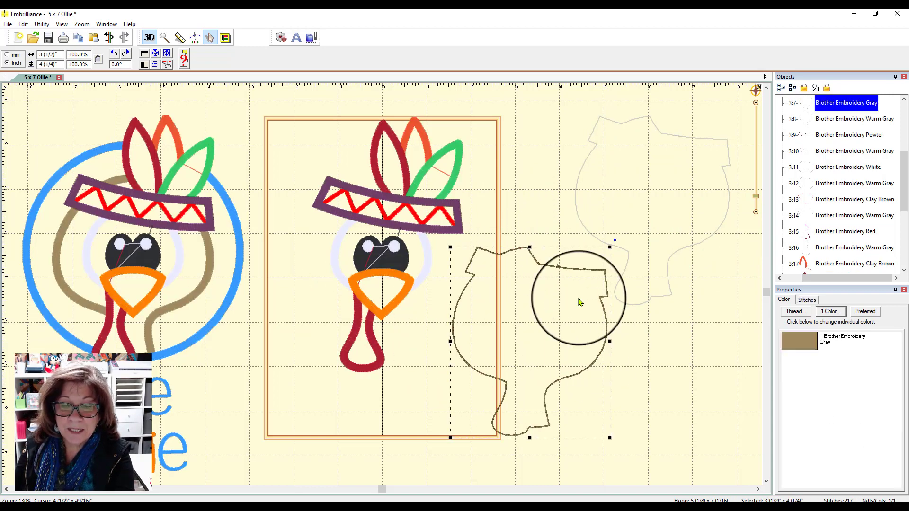
{"action": "key", "text": "Delete"}
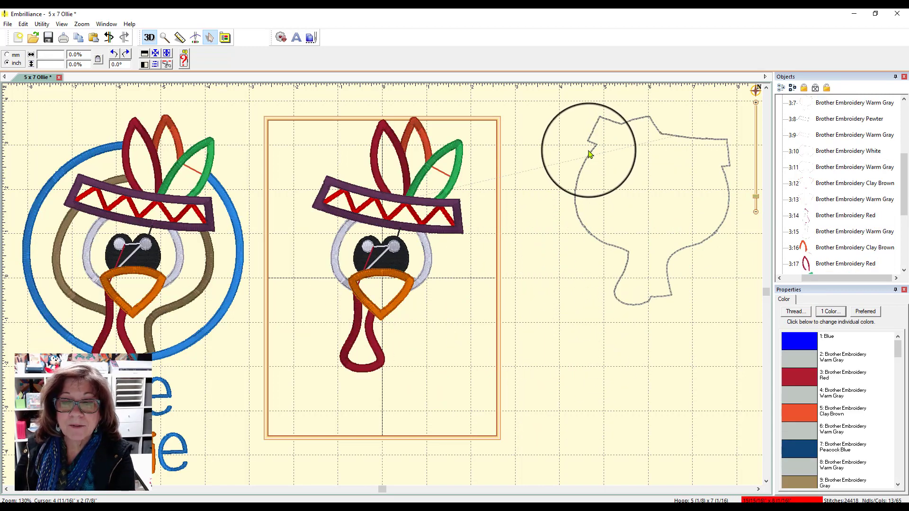
{"action": "left_click", "coordinate": [590, 155]}
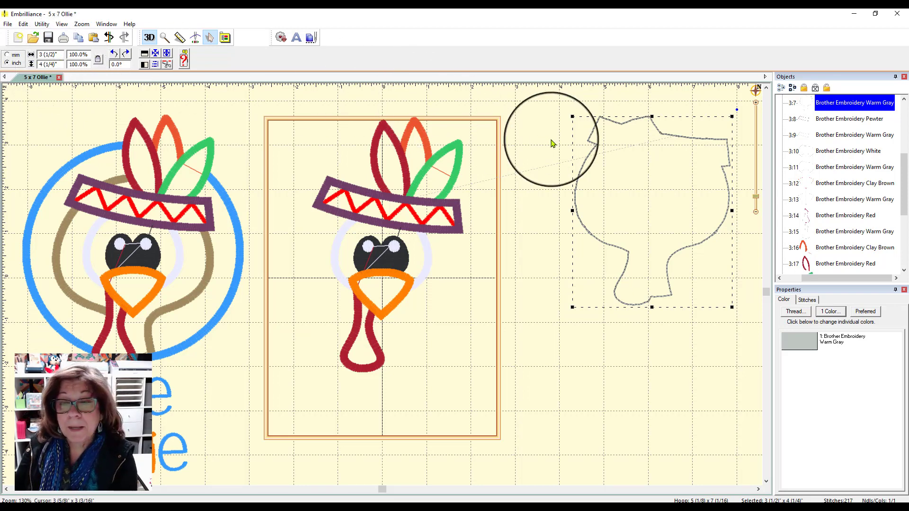
{"action": "left_click_drag", "start_coordinate": [595, 151], "coordinate": [563, 187]}
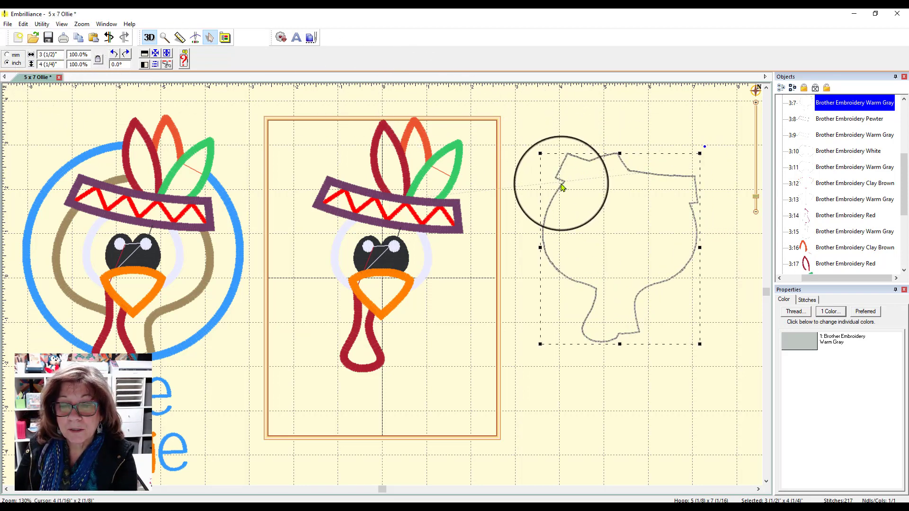
{"action": "key", "text": "Delete"}
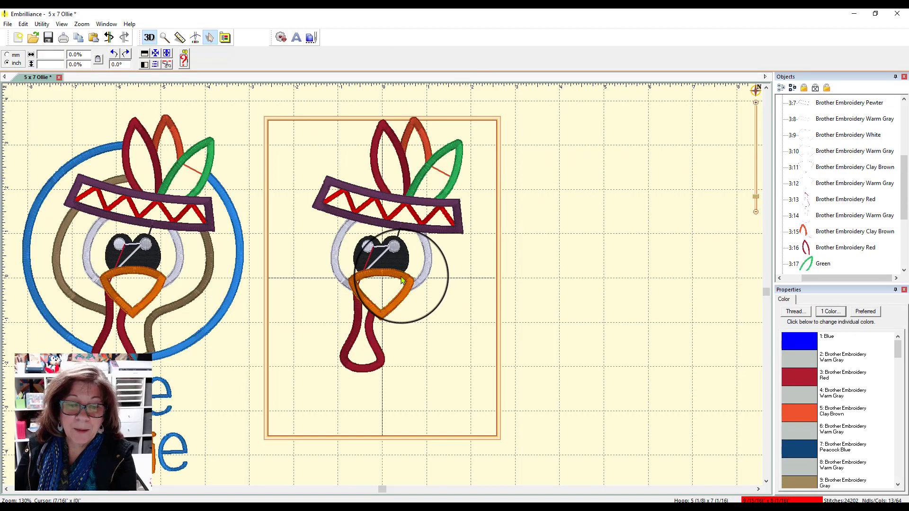
Pull the beak's layers out of the hoop and delete its Orange satin border, Warm Gray outline and Clay Brown outline.
{"action": "left_click_drag", "start_coordinate": [402, 280], "coordinate": [573, 284]}
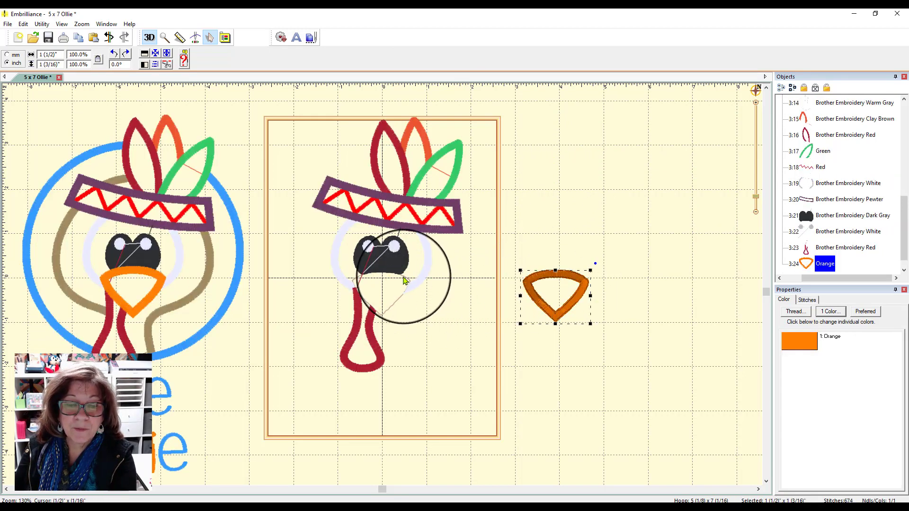
{"action": "left_click_drag", "start_coordinate": [405, 279], "coordinate": [616, 197]}
{"action": "left_click_drag", "start_coordinate": [516, 162], "coordinate": [649, 363]}
{"action": "key", "text": "Delete"}
{"action": "left_click_drag", "start_coordinate": [392, 306], "coordinate": [615, 256]}
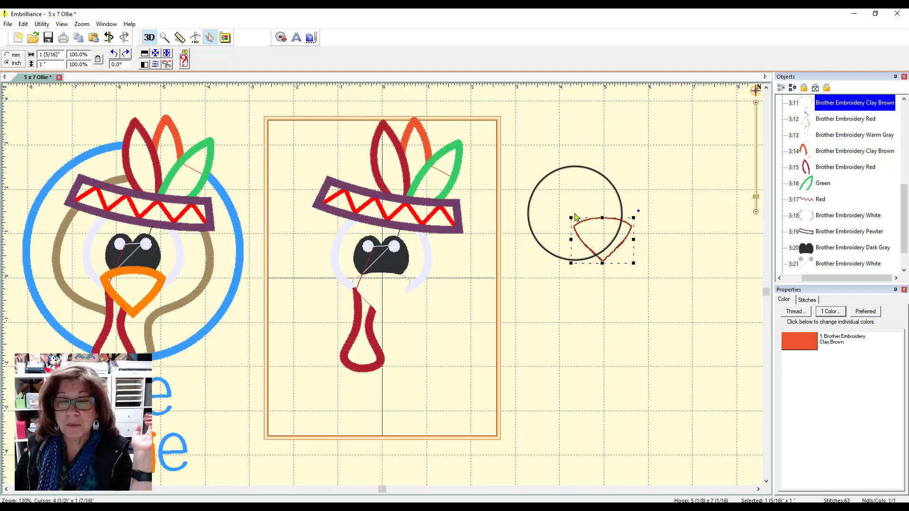
{"action": "key", "text": "Delete"}
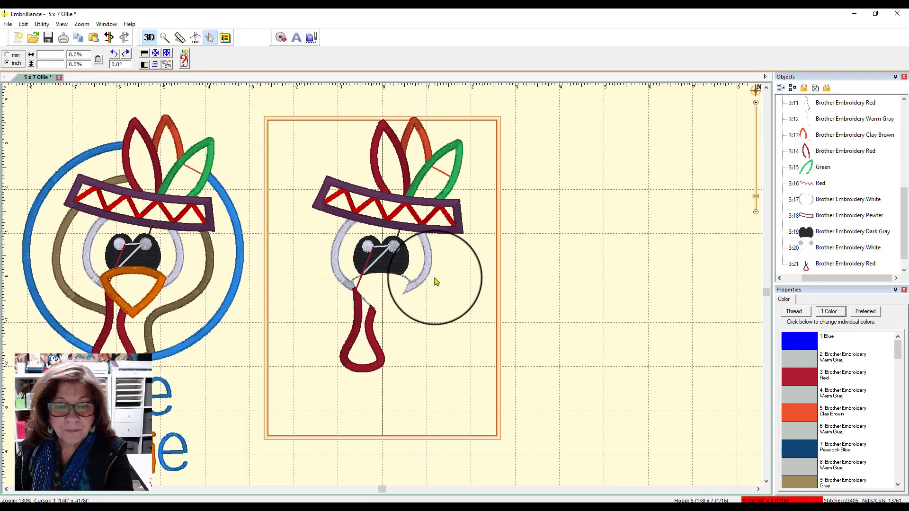
Separate the white face patch's satin border and two outlines beside the hoop, and delete the satin border.
{"action": "left_click_drag", "start_coordinate": [428, 271], "coordinate": [655, 186]}
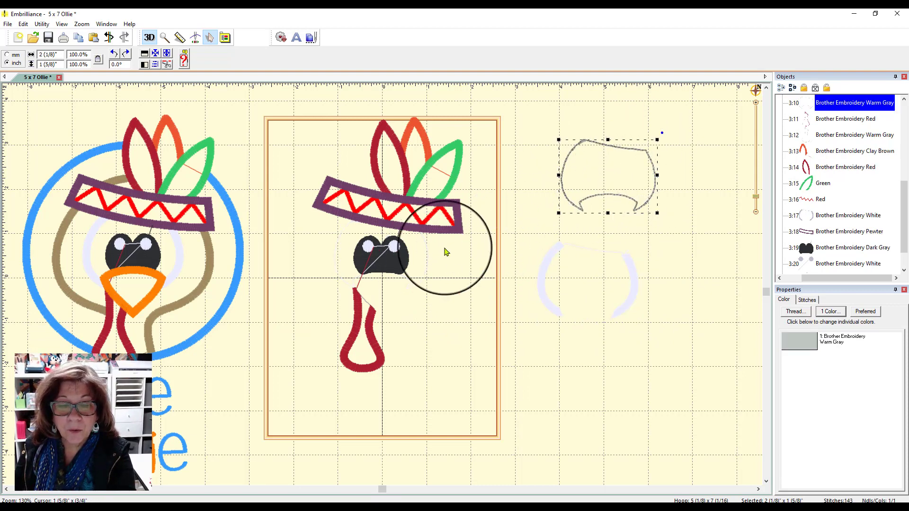
{"action": "left_click", "coordinate": [427, 266]}
{"action": "left_click_drag", "start_coordinate": [425, 271], "coordinate": [634, 375]}
{"action": "left_click", "coordinate": [639, 284]}
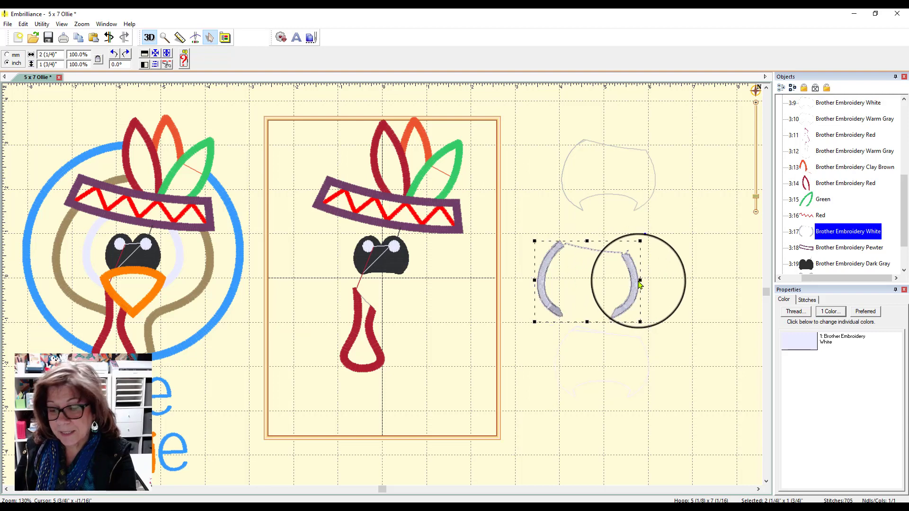
{"action": "key", "text": "Delete"}
Compare the sizes of the face patch's Warm Gray outline and its White outline beside the hoop.
{"action": "left_click", "coordinate": [650, 203]}
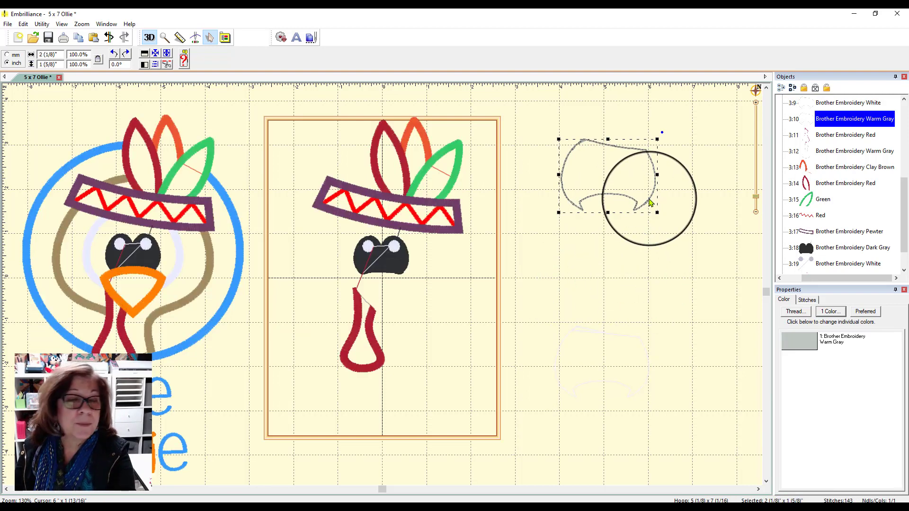
{"action": "left_click", "coordinate": [610, 339]}
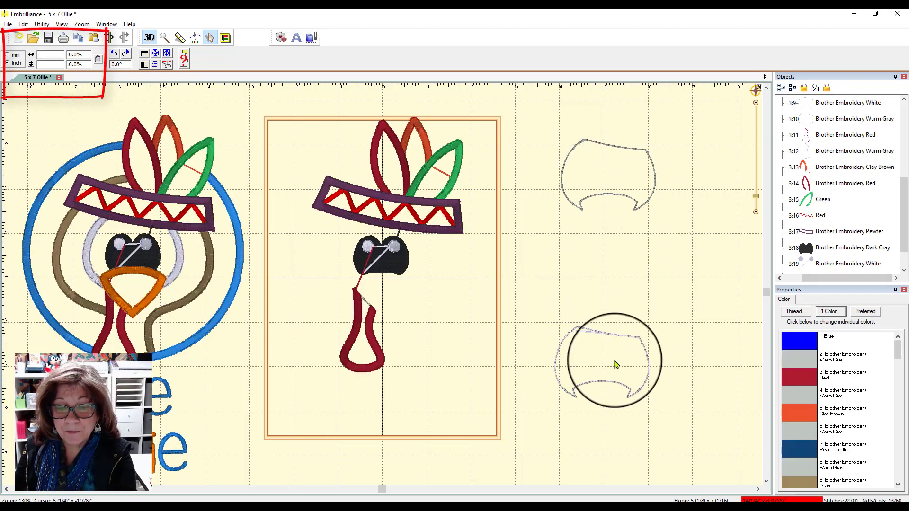
{"action": "left_click", "coordinate": [610, 339]}
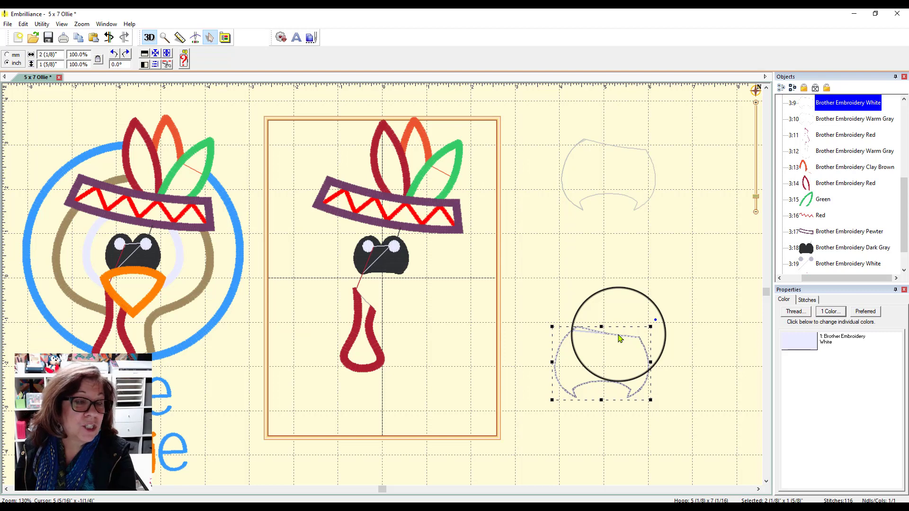
Delete the face patch's White outline and its Warm Gray outline beside the hoop.
{"action": "mouse_move", "coordinate": [530, 314]}
{"action": "left_mouse_down"}
{"action": "mouse_move", "coordinate": [627, 326]}
{"action": "mouse_move", "coordinate": [704, 426]}
{"action": "left_mouse_up"}
{"action": "key", "text": "Delete"}
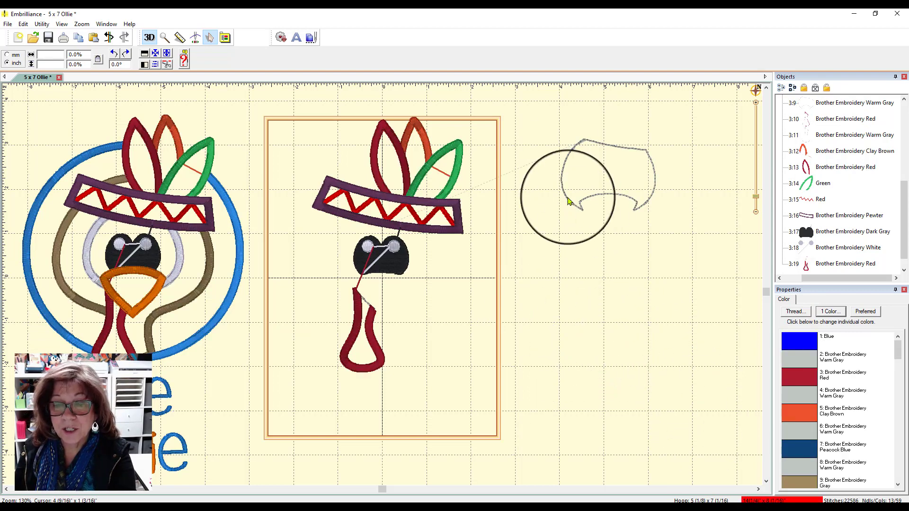
{"action": "mouse_move", "coordinate": [553, 125]}
{"action": "left_mouse_down"}
{"action": "mouse_move", "coordinate": [620, 158]}
{"action": "mouse_move", "coordinate": [668, 273]}
{"action": "left_mouse_up"}
{"action": "key", "text": "Delete"}
Pull the Dark Gray eye fill and the wattle's Red satin border away from the design and delete both.
{"action": "left_click_drag", "start_coordinate": [384, 261], "coordinate": [514, 282]}
{"action": "left_click_drag", "start_coordinate": [378, 341], "coordinate": [429, 435]}
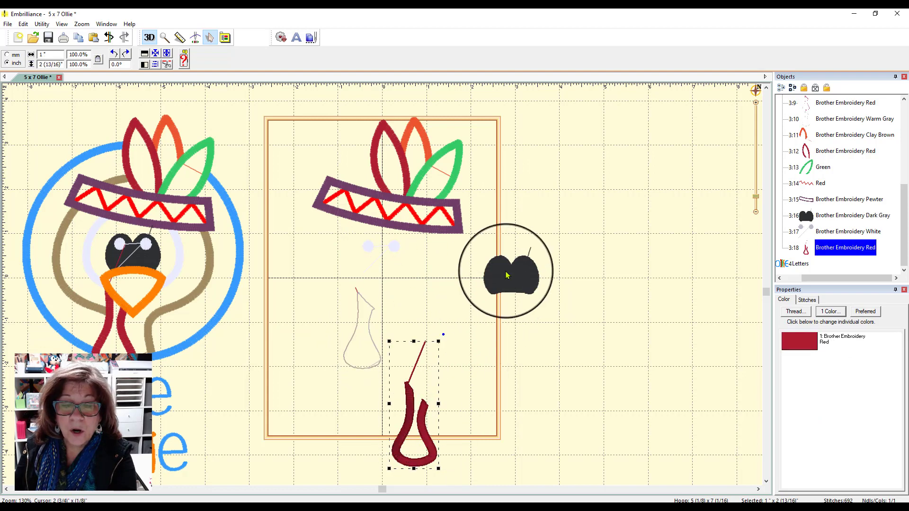
{"action": "left_click", "coordinate": [506, 274]}
{"action": "key", "text": "Delete"}
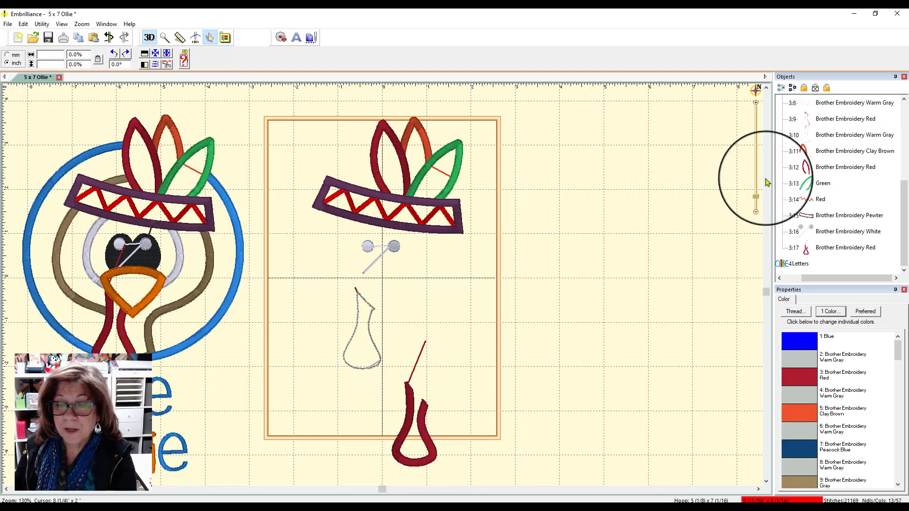
{"action": "left_click", "coordinate": [423, 430]}
{"action": "key", "text": "Delete"}
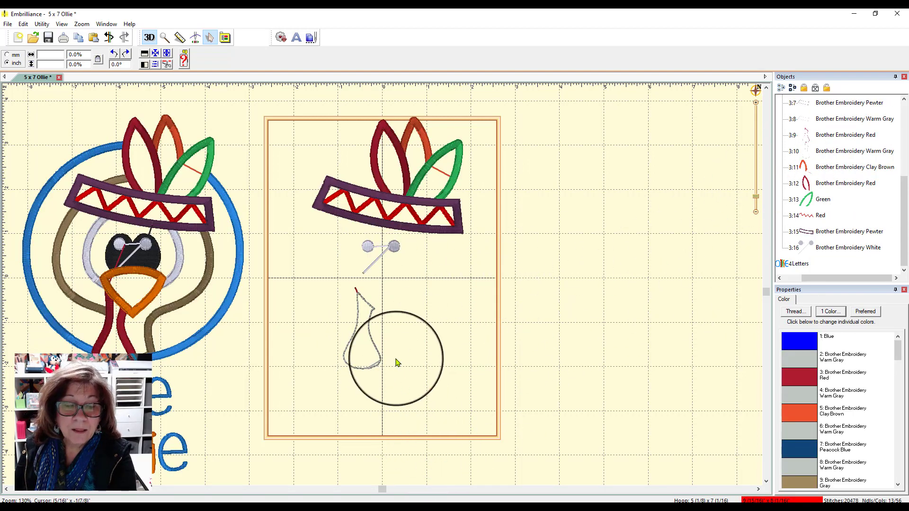
Separate the wattle's Warm Gray outline from its Red outline, then delete both outlines and the White eye dots.
{"action": "left_click_drag", "start_coordinate": [374, 349], "coordinate": [501, 348]}
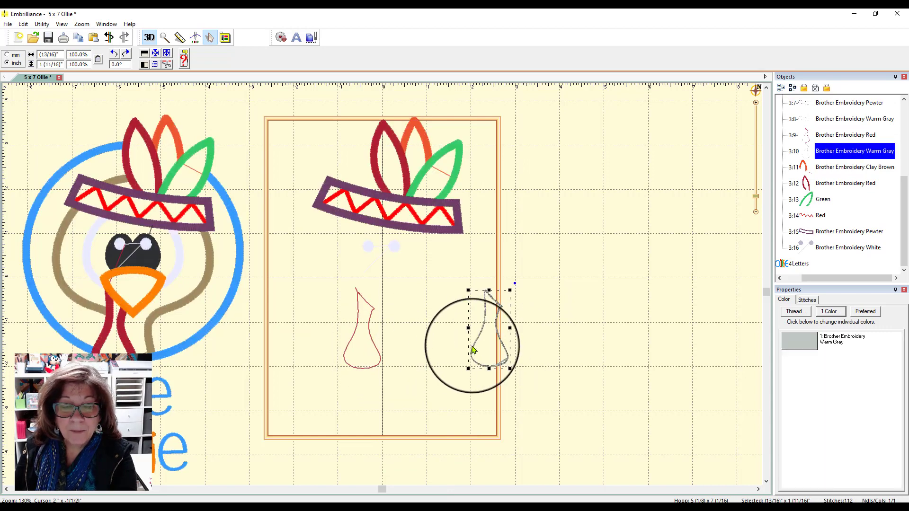
{"action": "left_click", "coordinate": [378, 358]}
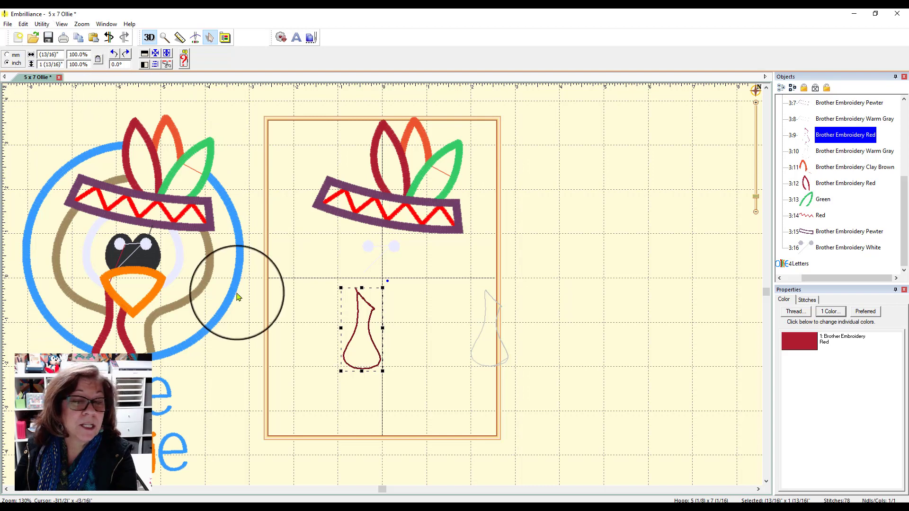
{"action": "left_click_drag", "start_coordinate": [315, 277], "coordinate": [565, 402]}
{"action": "key", "text": "Delete"}
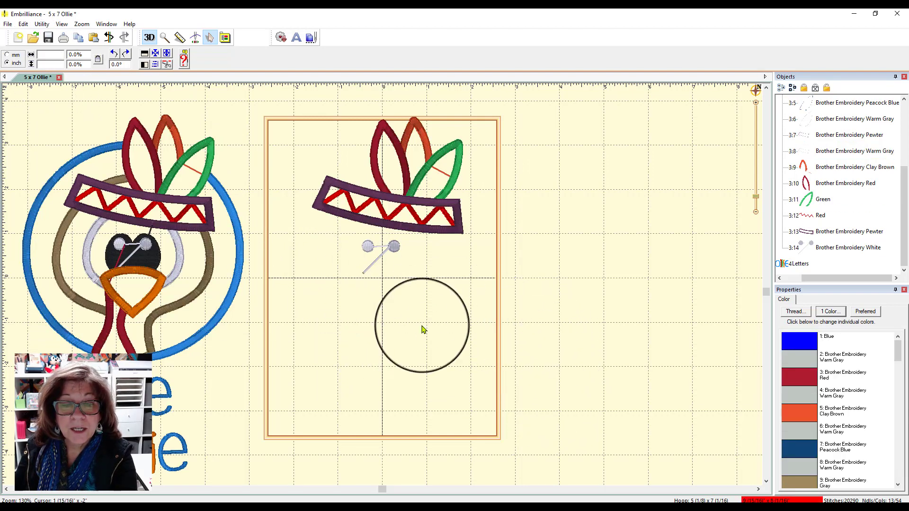
{"action": "left_click", "coordinate": [392, 250]}
{"action": "key", "text": "Delete"}
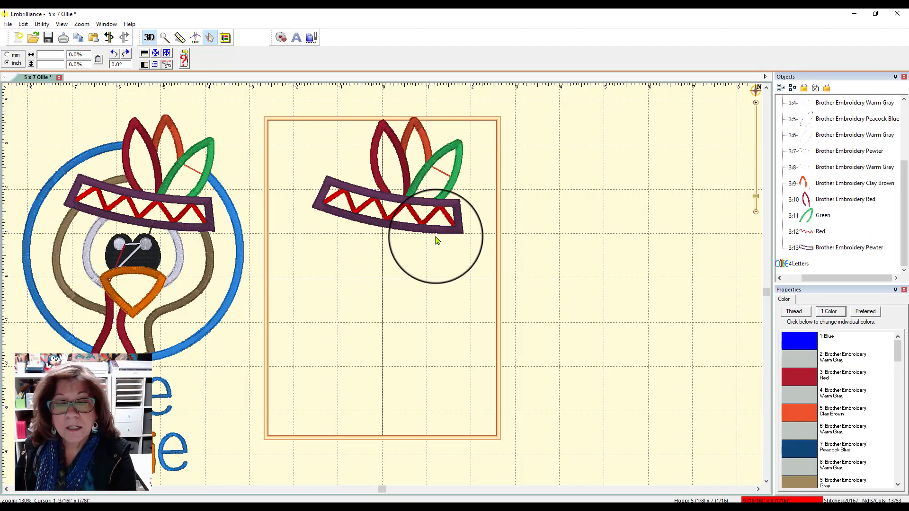
Move the headband's Pewter satin border out of the hoop and delete it together with the headband's Warm Gray outline.
{"action": "left_click_drag", "start_coordinate": [432, 224], "coordinate": [619, 303]}
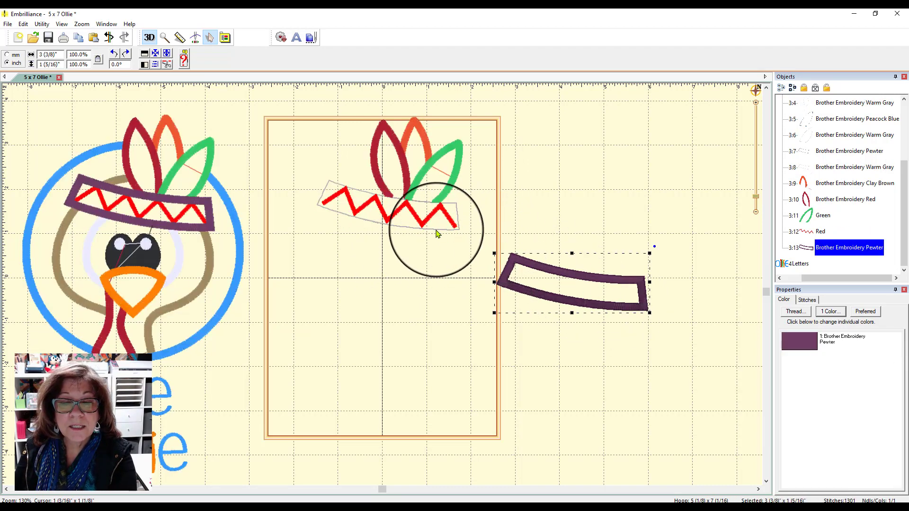
{"action": "left_click_drag", "start_coordinate": [434, 229], "coordinate": [438, 314]}
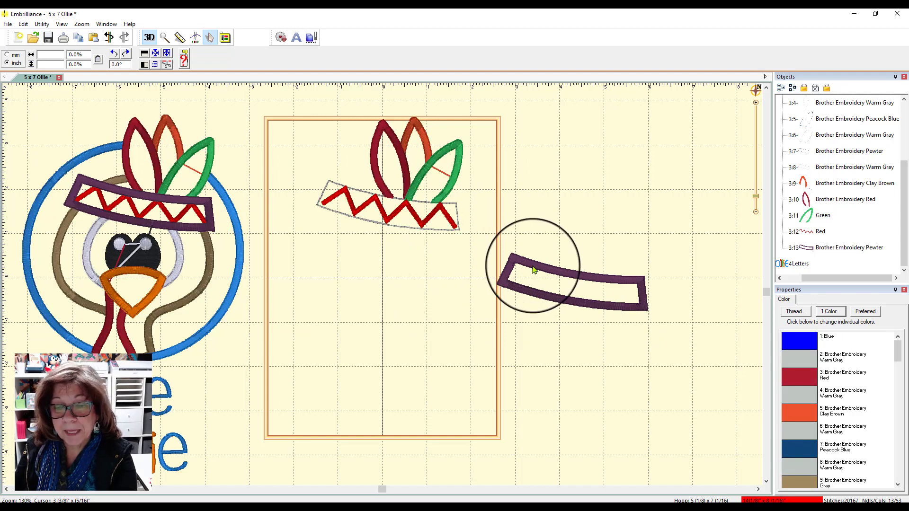
{"action": "left_click", "coordinate": [532, 266]}
{"action": "key", "text": "Delete"}
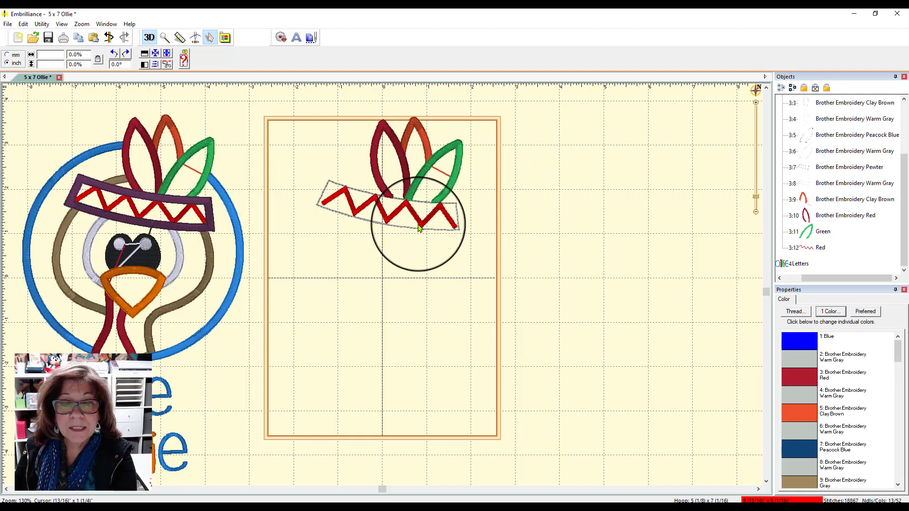
{"action": "left_click_drag", "start_coordinate": [411, 230], "coordinate": [430, 290]}
{"action": "key", "text": "Delete"}
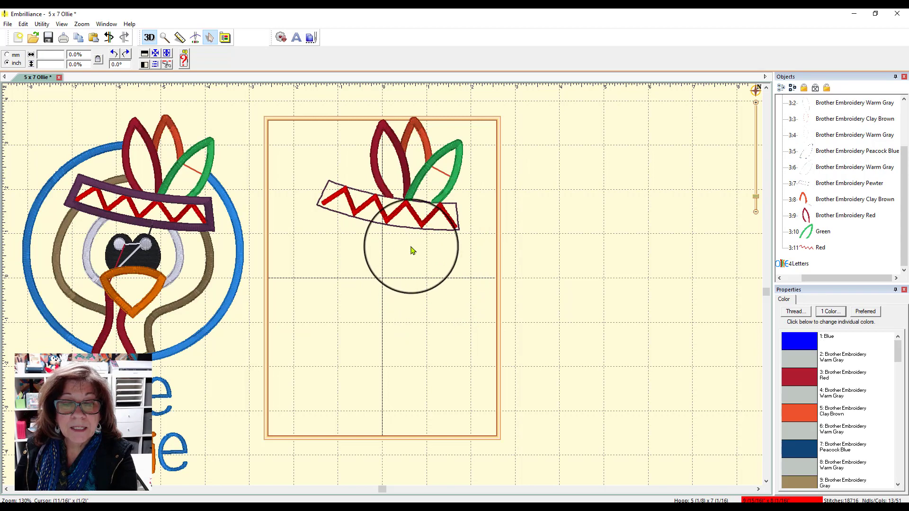
Move the headband's Pewter outline below the feathers and delete it along with the Red zigzag.
{"action": "left_click_drag", "start_coordinate": [410, 231], "coordinate": [429, 293]}
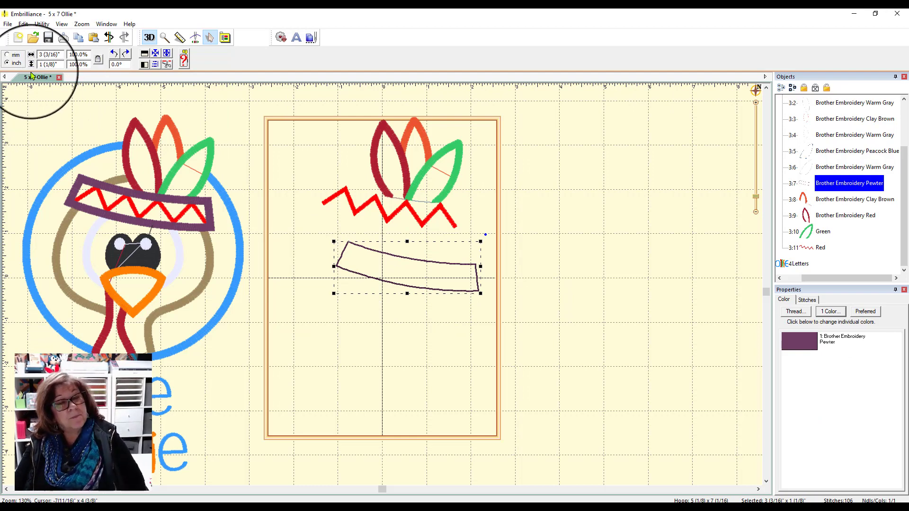
{"action": "left_click_drag", "start_coordinate": [324, 236], "coordinate": [530, 339]}
{"action": "key", "text": "Delete"}
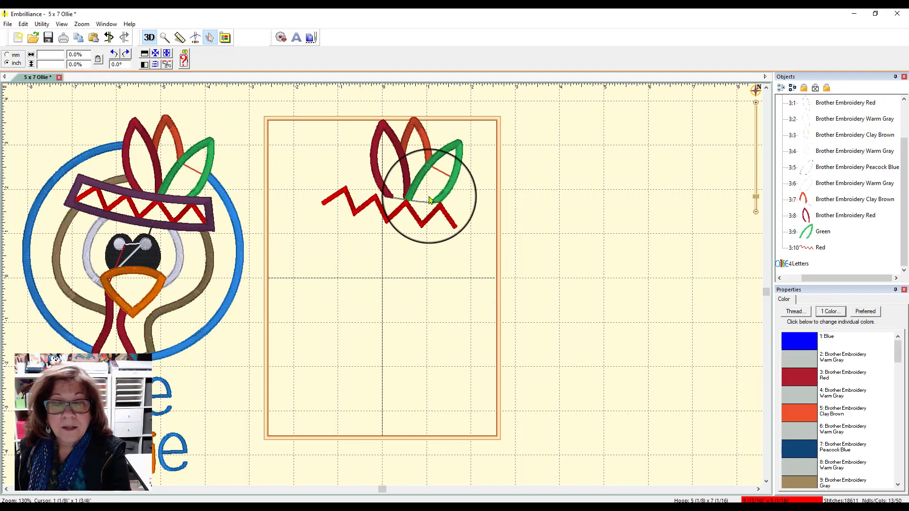
{"action": "left_click", "coordinate": [433, 216]}
{"action": "key", "text": "Delete"}
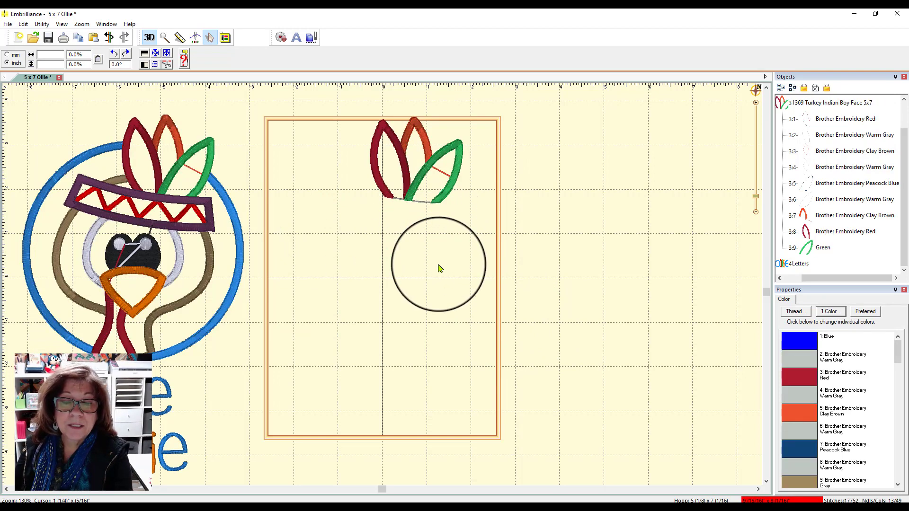
Move the Green, Red and Clay Brown satin borders of the three feathers out of the hoop.
{"action": "left_click_drag", "start_coordinate": [440, 198], "coordinate": [564, 238]}
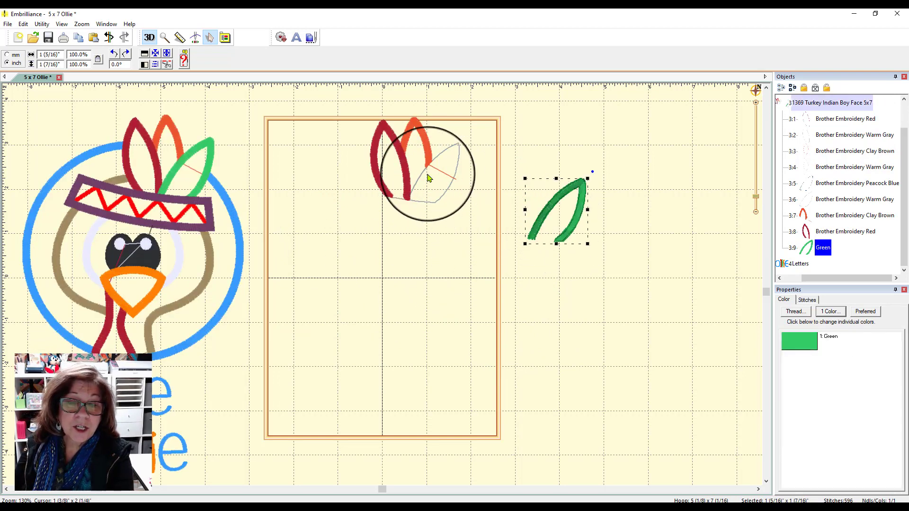
{"action": "left_click_drag", "start_coordinate": [423, 160], "coordinate": [591, 207]}
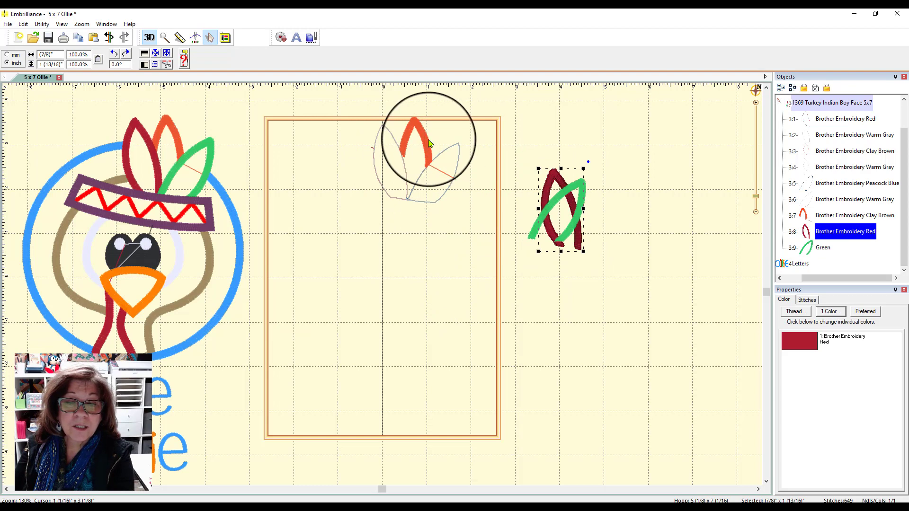
{"action": "left_click_drag", "start_coordinate": [428, 139], "coordinate": [613, 186]}
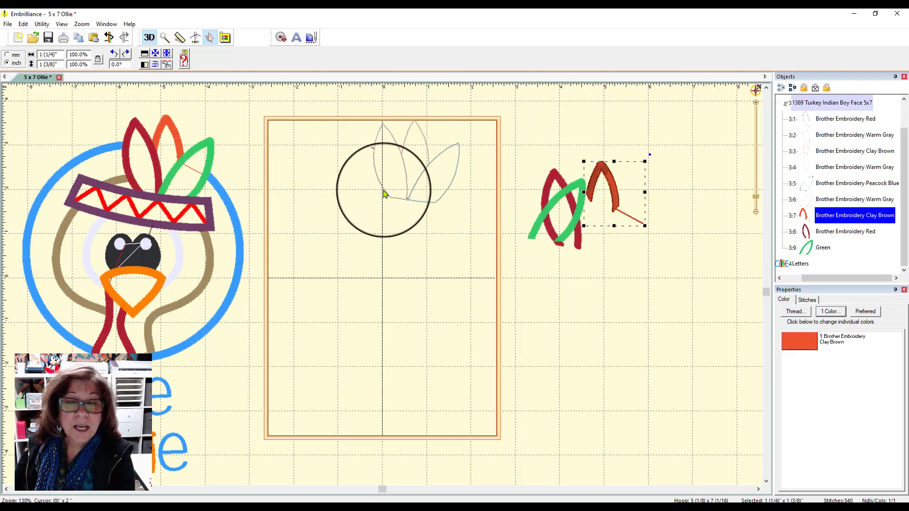
Separate the three feathers' Warm Gray outlines from their colored outlines, placing them lower in the hoop.
{"action": "left_click_drag", "start_coordinate": [410, 195], "coordinate": [346, 246]}
{"action": "left_click_drag", "start_coordinate": [433, 205], "coordinate": [469, 266]}
{"action": "left_click_drag", "start_coordinate": [408, 134], "coordinate": [384, 225]}
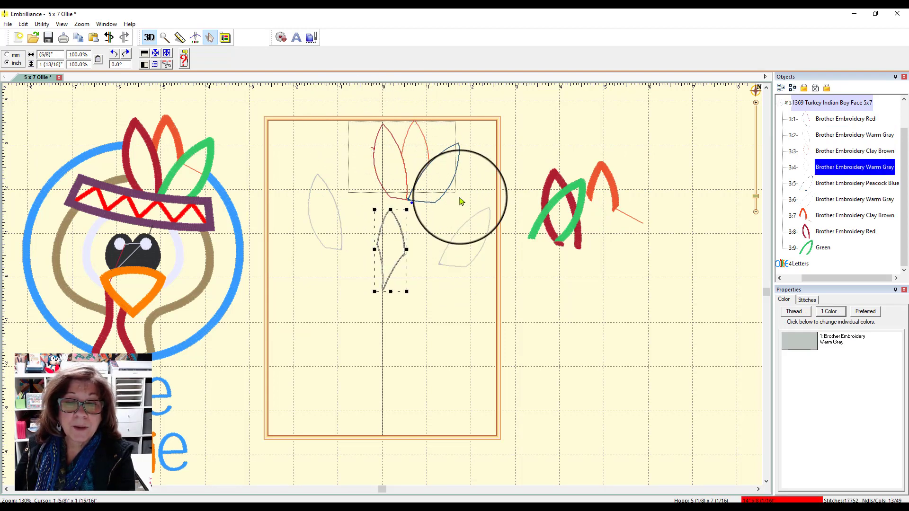
{"action": "left_click", "coordinate": [461, 199]}
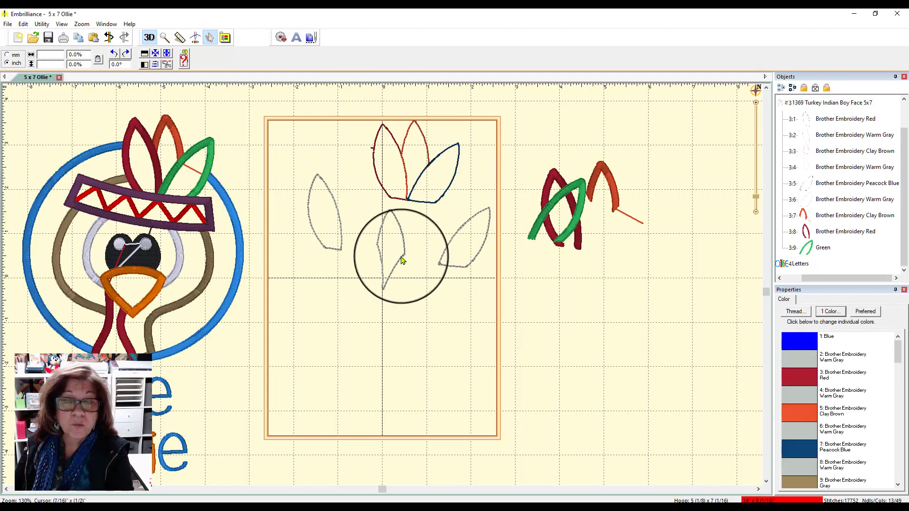